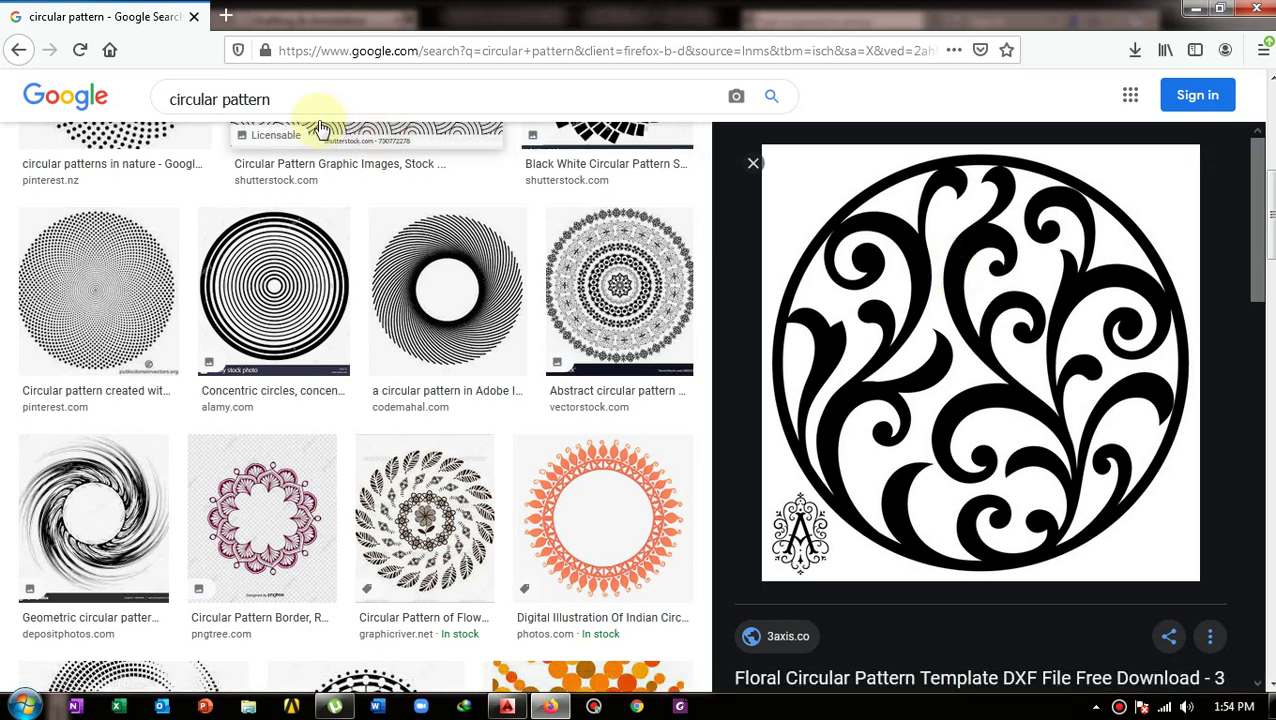
In a new tab, search Google Images for 'circular pattern' and scroll to the floral swirl.
{"action": "left_click", "coordinate": [231, 18]}
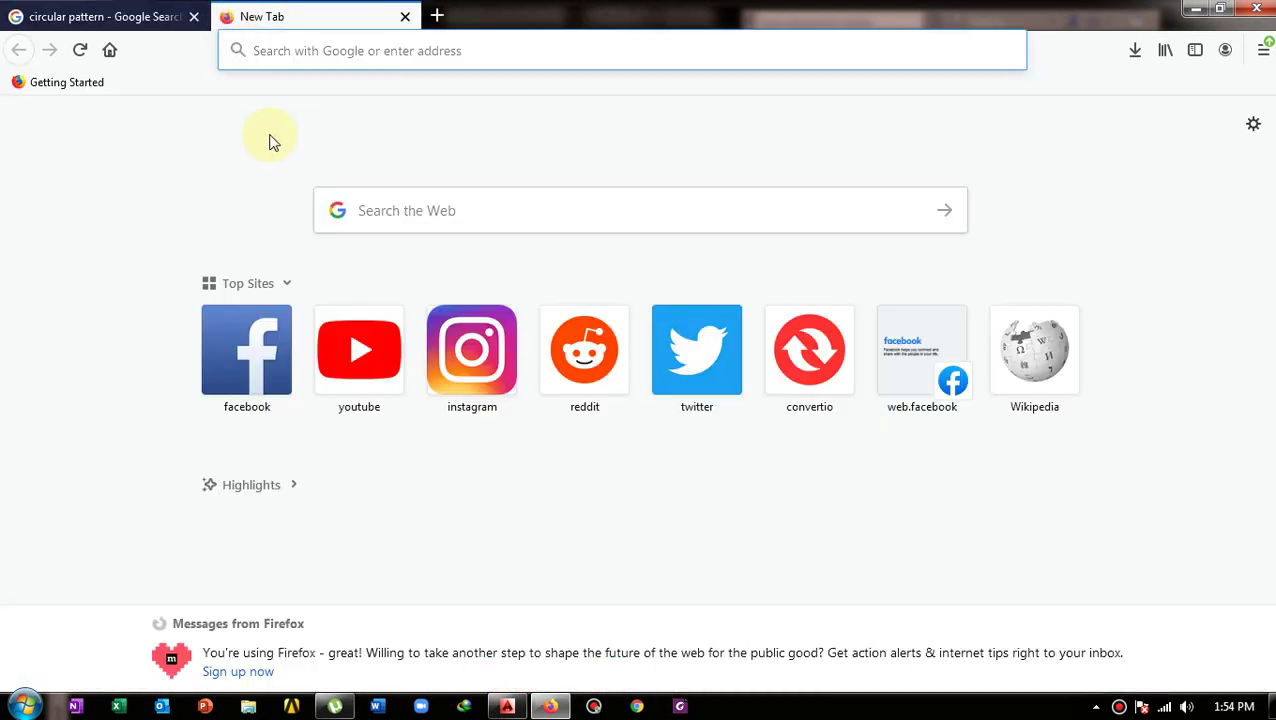
{"action": "type", "text": "circu"}
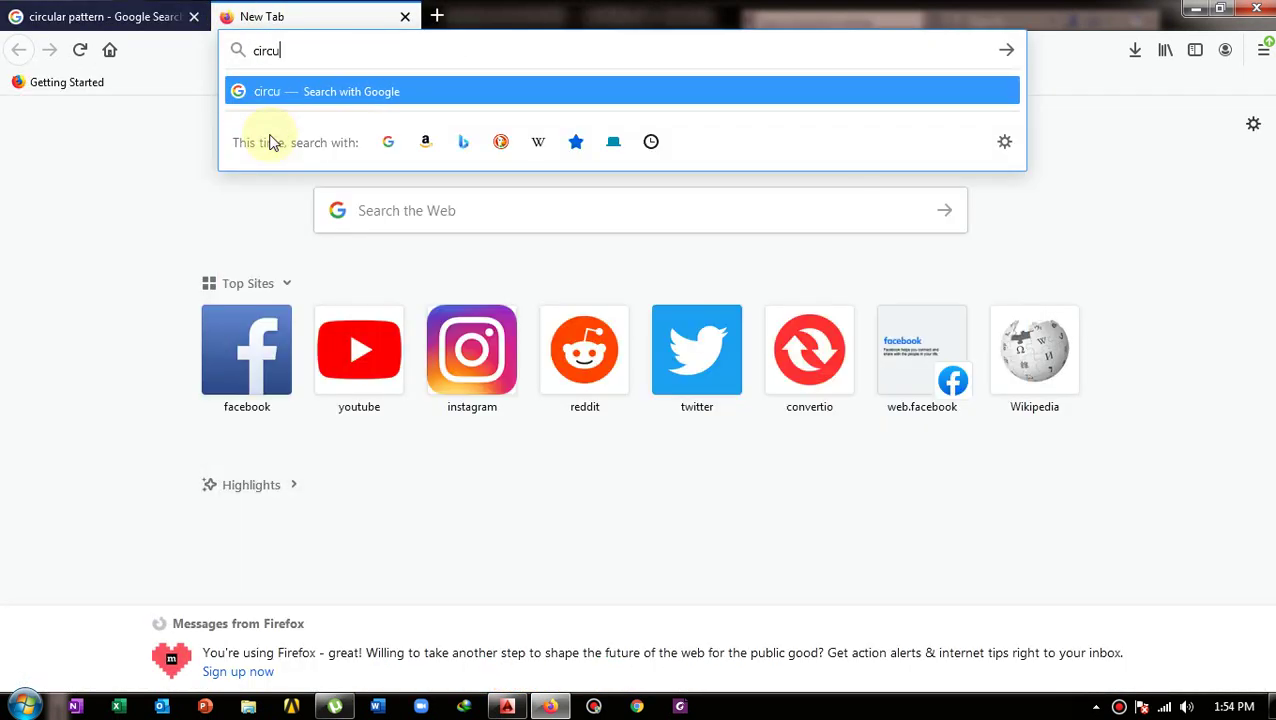
{"action": "type", "text": "lar patt"}
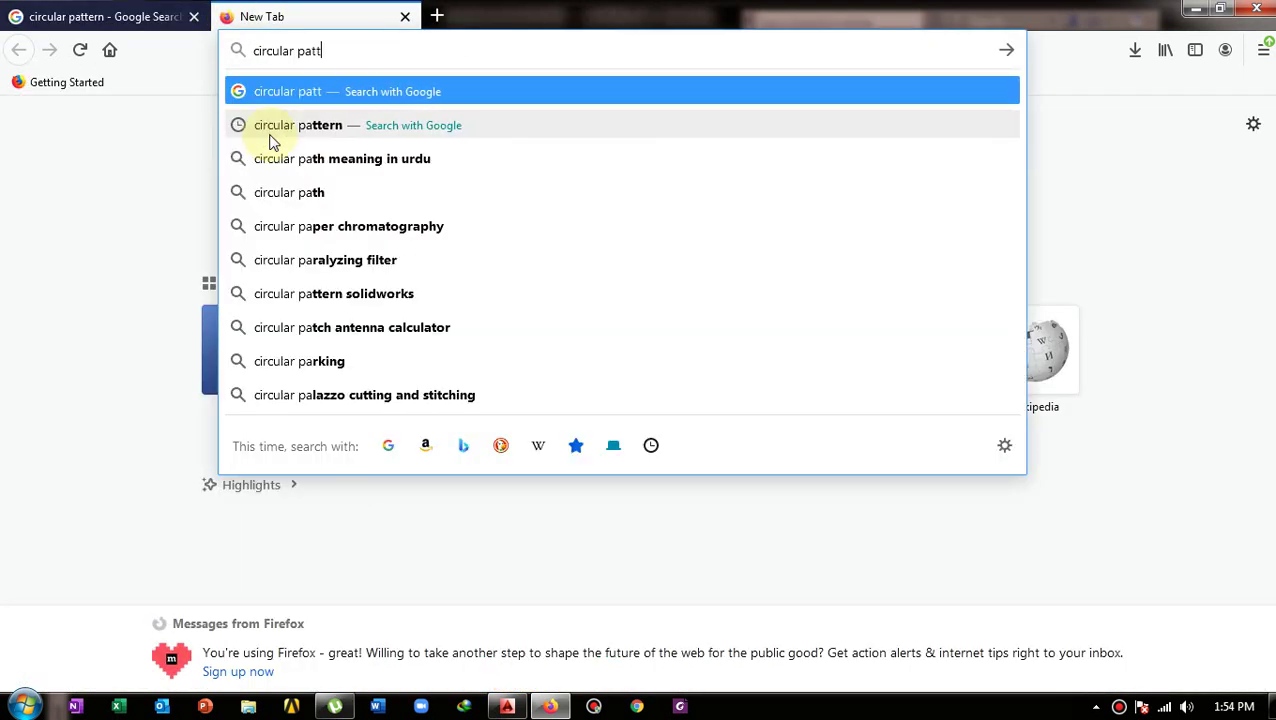
{"action": "type", "text": "ern"}
{"action": "key", "text": "Return"}
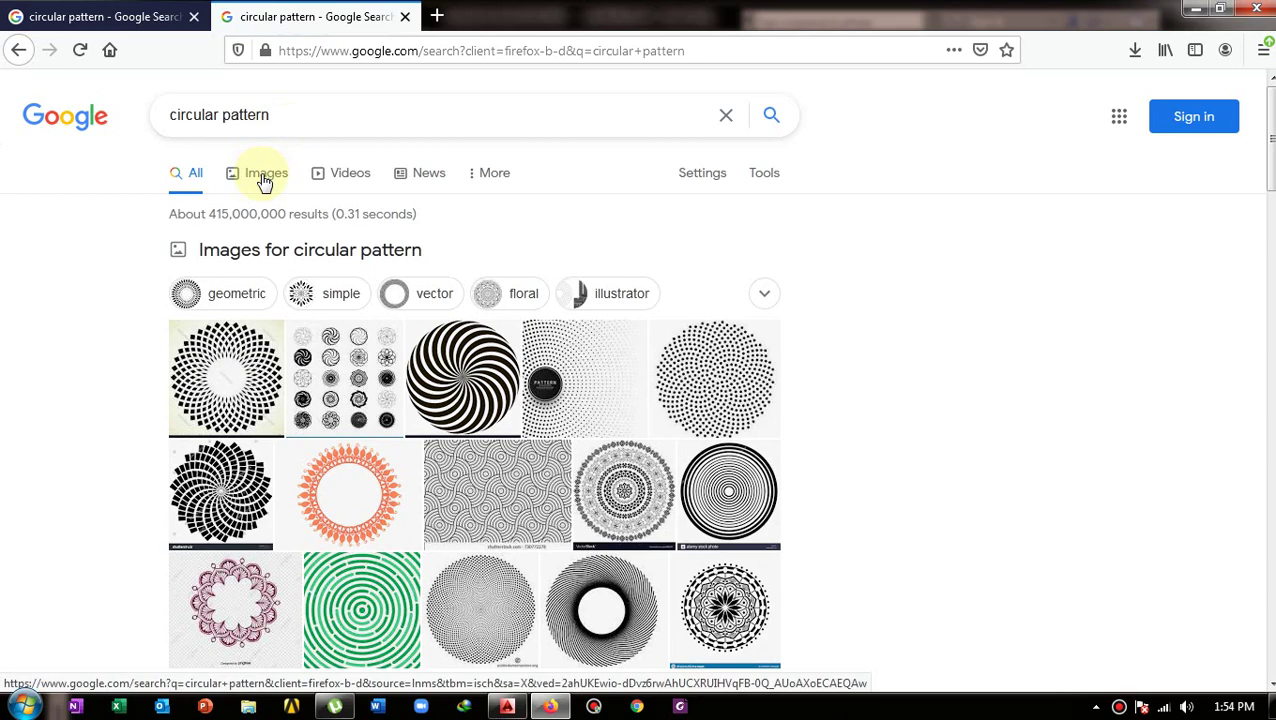
{"action": "left_click", "coordinate": [265, 180]}
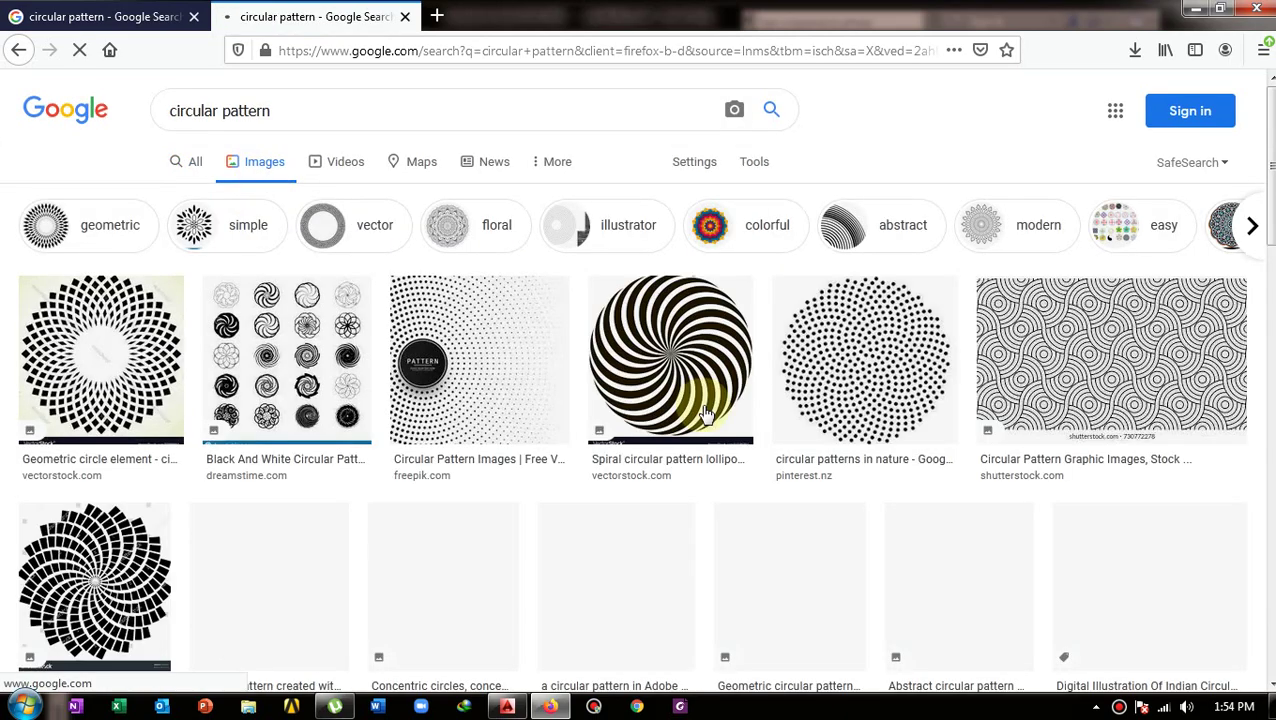
{"action": "scroll", "coordinate": [705, 400], "scroll_direction": "down", "scroll_amount": 2}
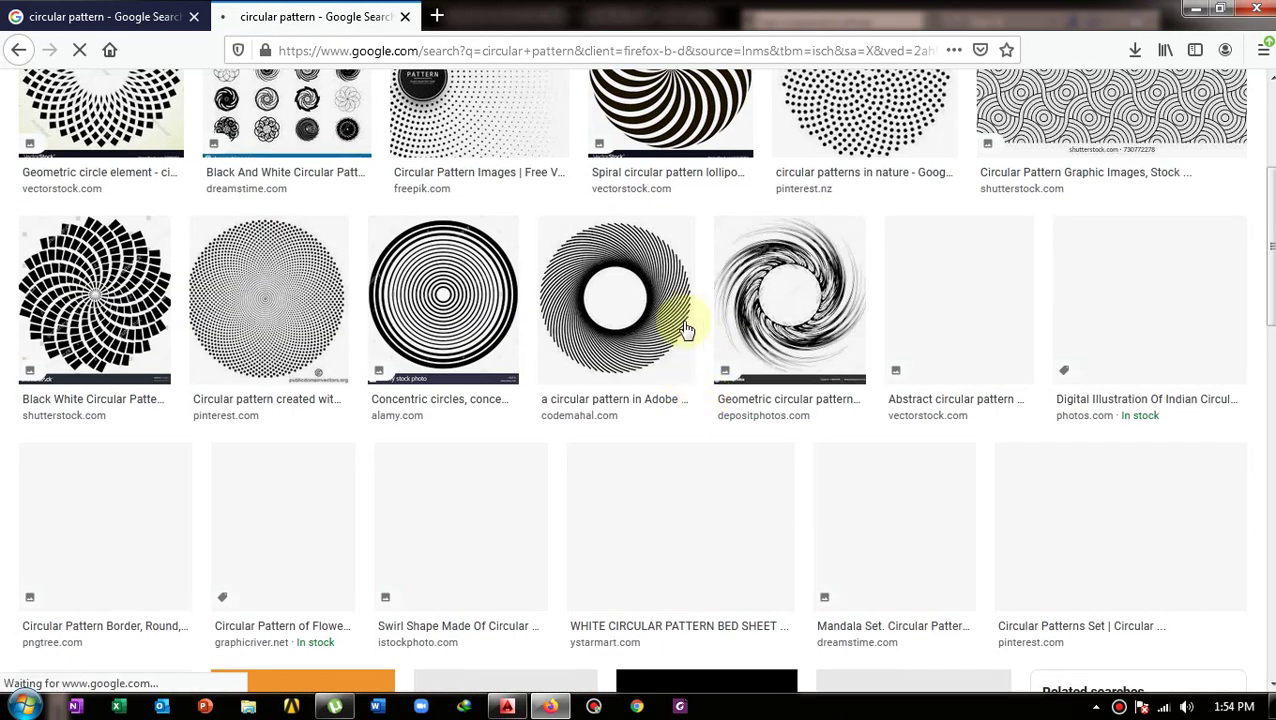
{"action": "scroll", "coordinate": [688, 360], "scroll_direction": "up", "scroll_amount": 2}
{"action": "scroll", "coordinate": [688, 352], "scroll_direction": "down", "scroll_amount": 3}
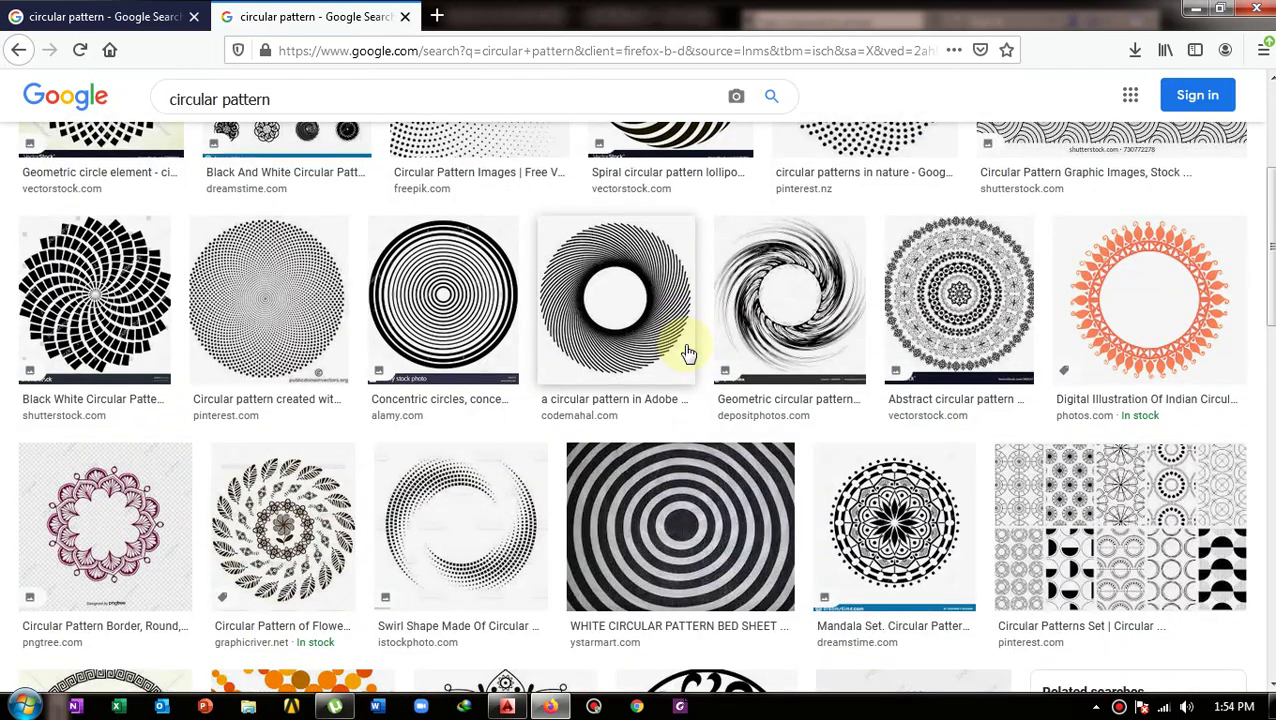
{"action": "scroll", "coordinate": [688, 352], "scroll_direction": "down", "scroll_amount": 3}
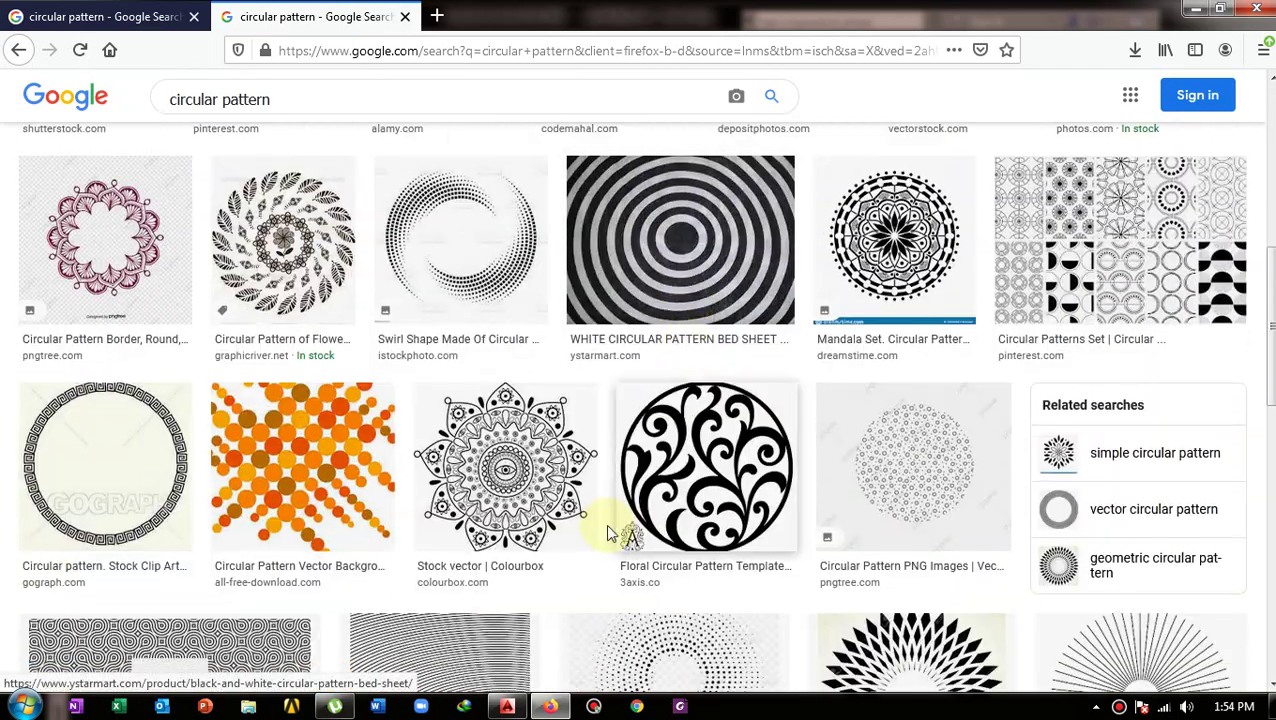
Save the floral swirl image to the Desktop as 'pattern'.
{"action": "left_click", "coordinate": [716, 500]}
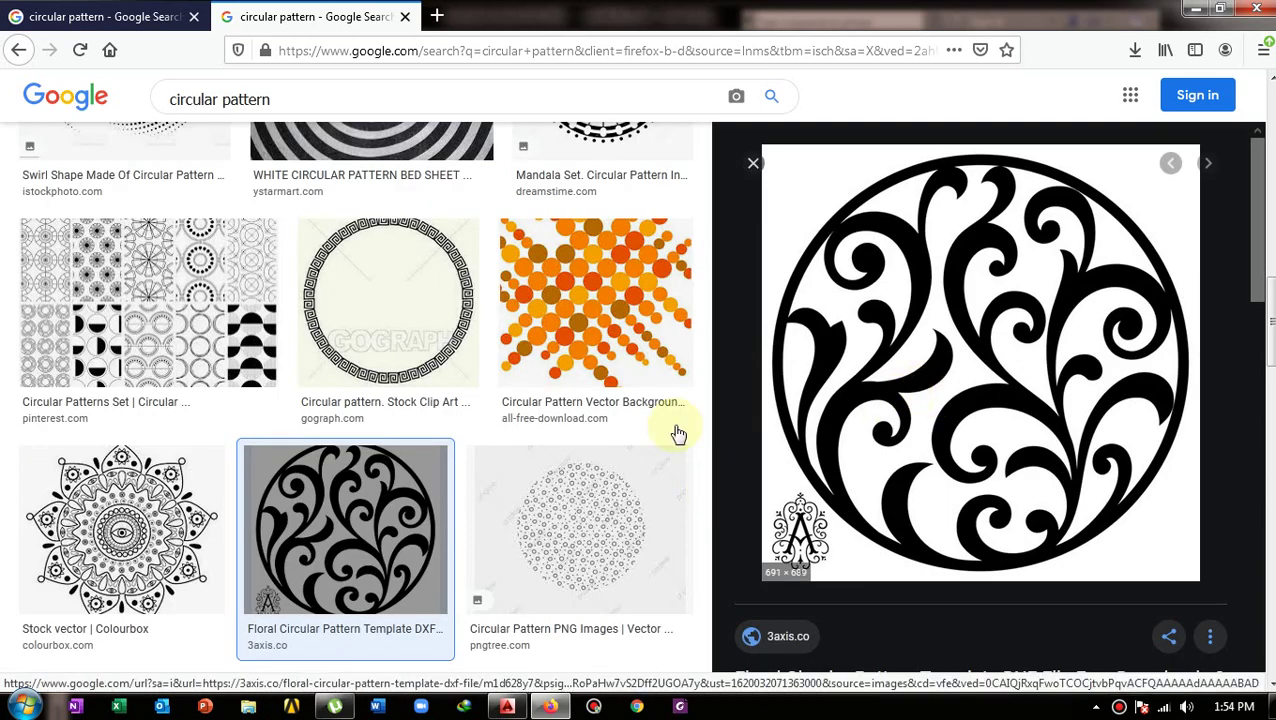
{"action": "right_click", "coordinate": [954, 292]}
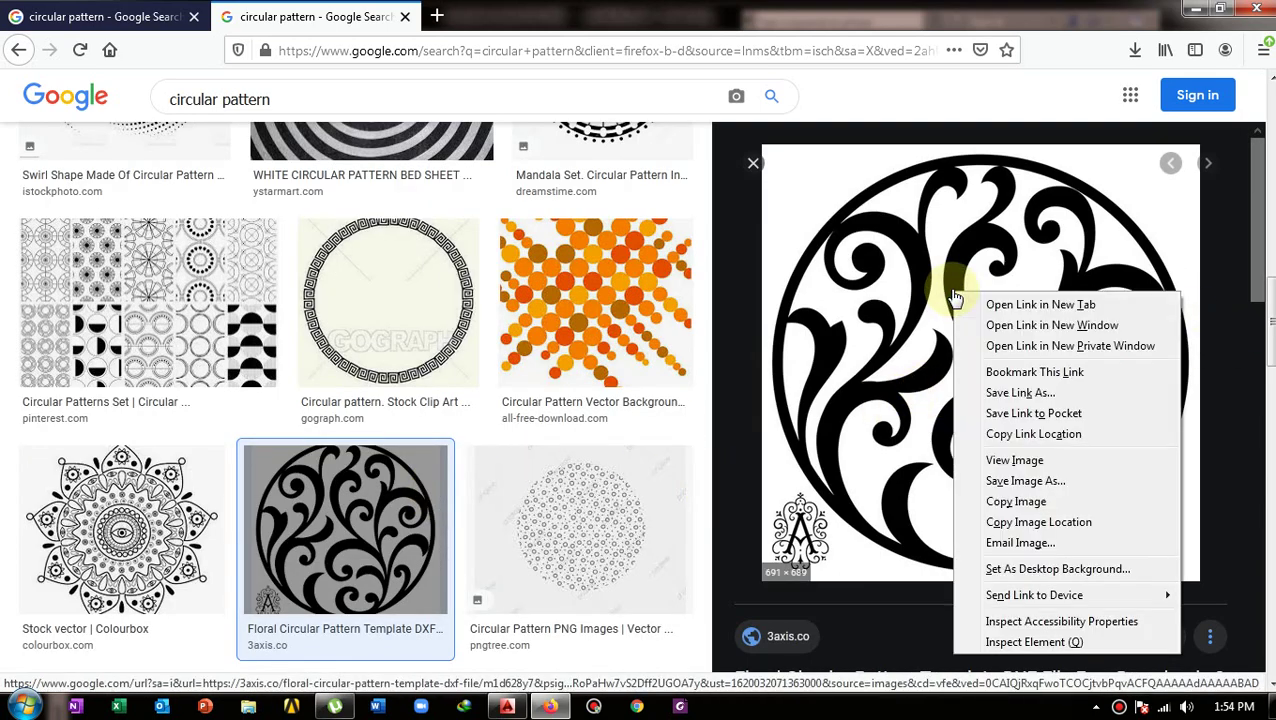
{"action": "left_click", "coordinate": [1043, 482]}
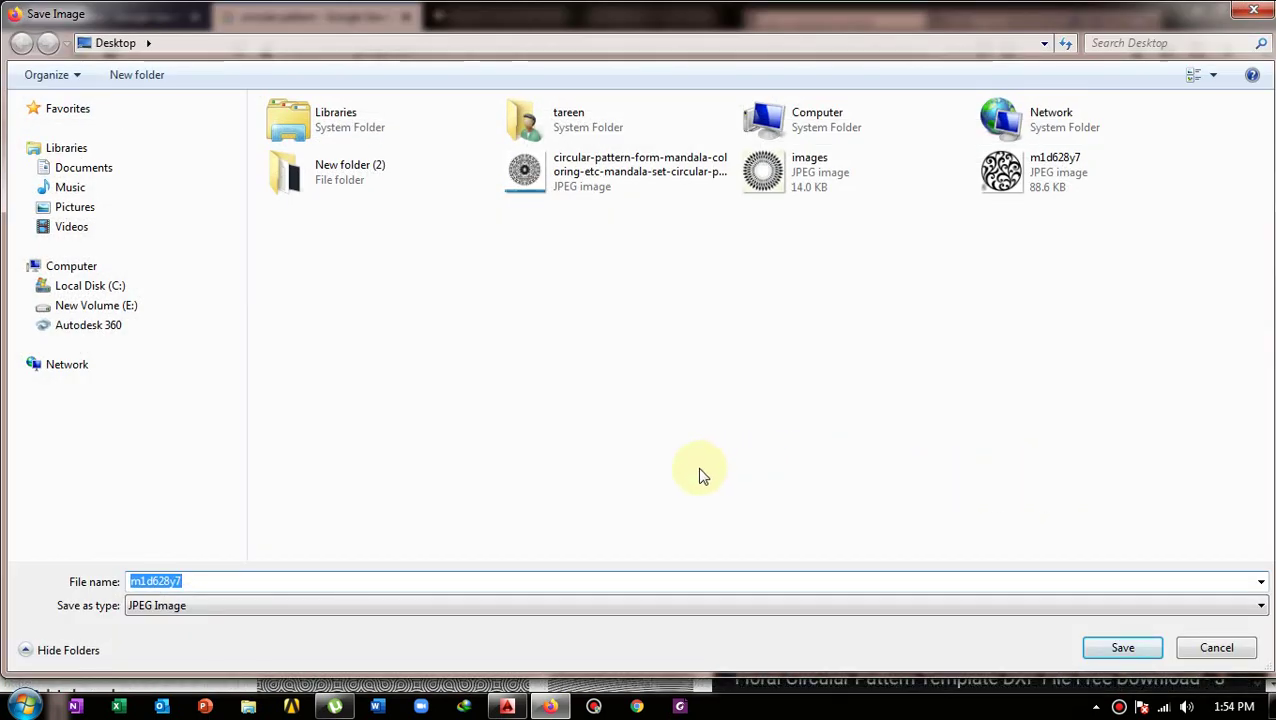
{"action": "type", "text": "pattern"}
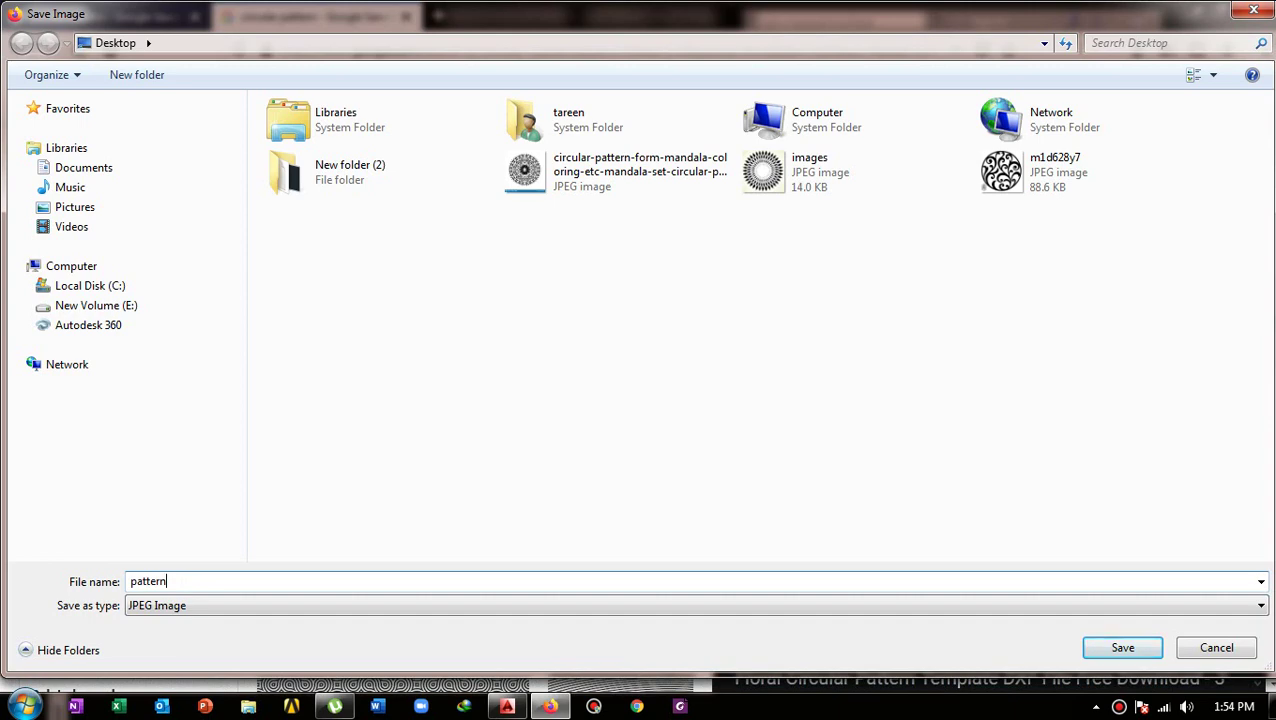
{"action": "key", "text": "Return"}
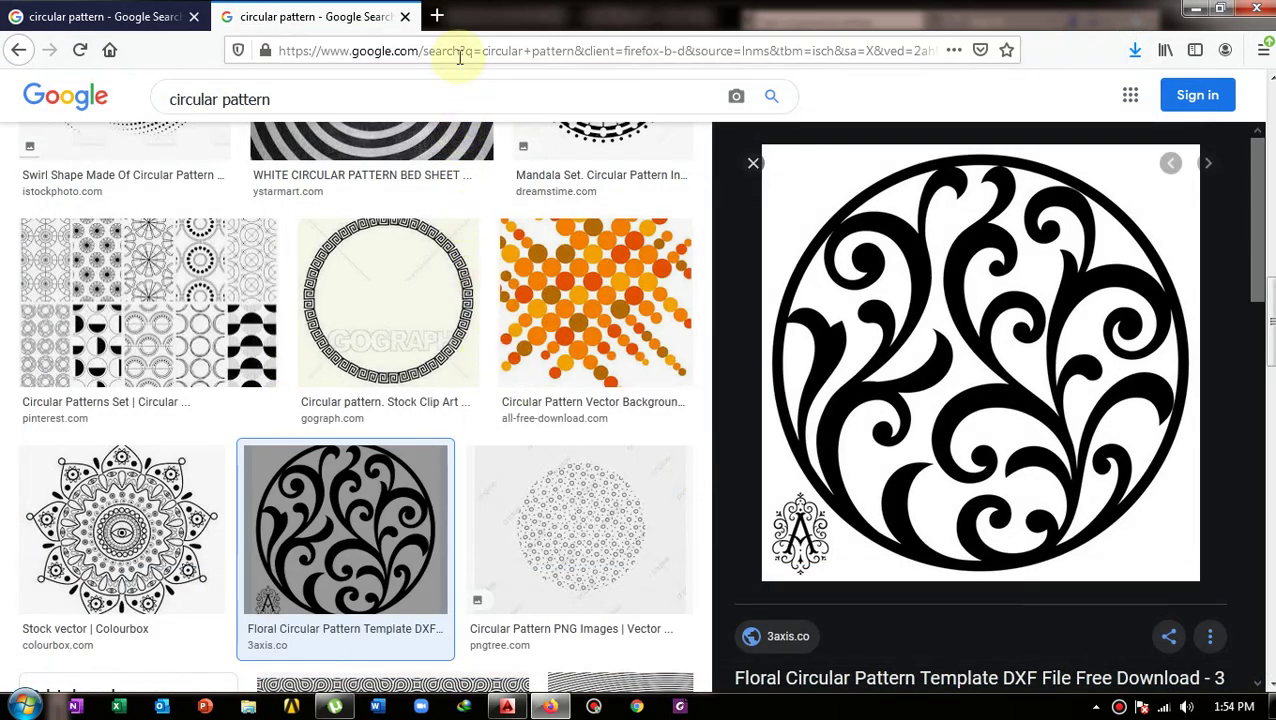
In a third tab, search Google for 'convertio' and go to the Convertio File Converter site.
{"action": "left_click", "coordinate": [437, 16]}
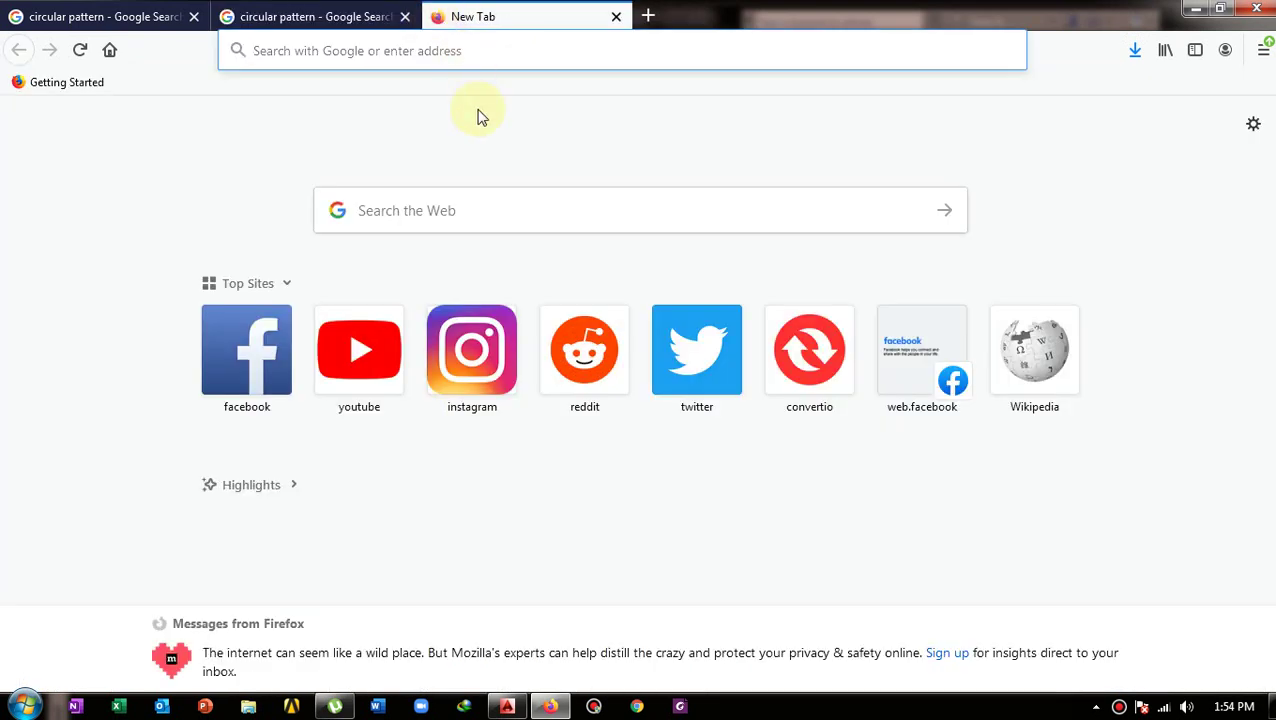
{"action": "type", "text": "conc"}
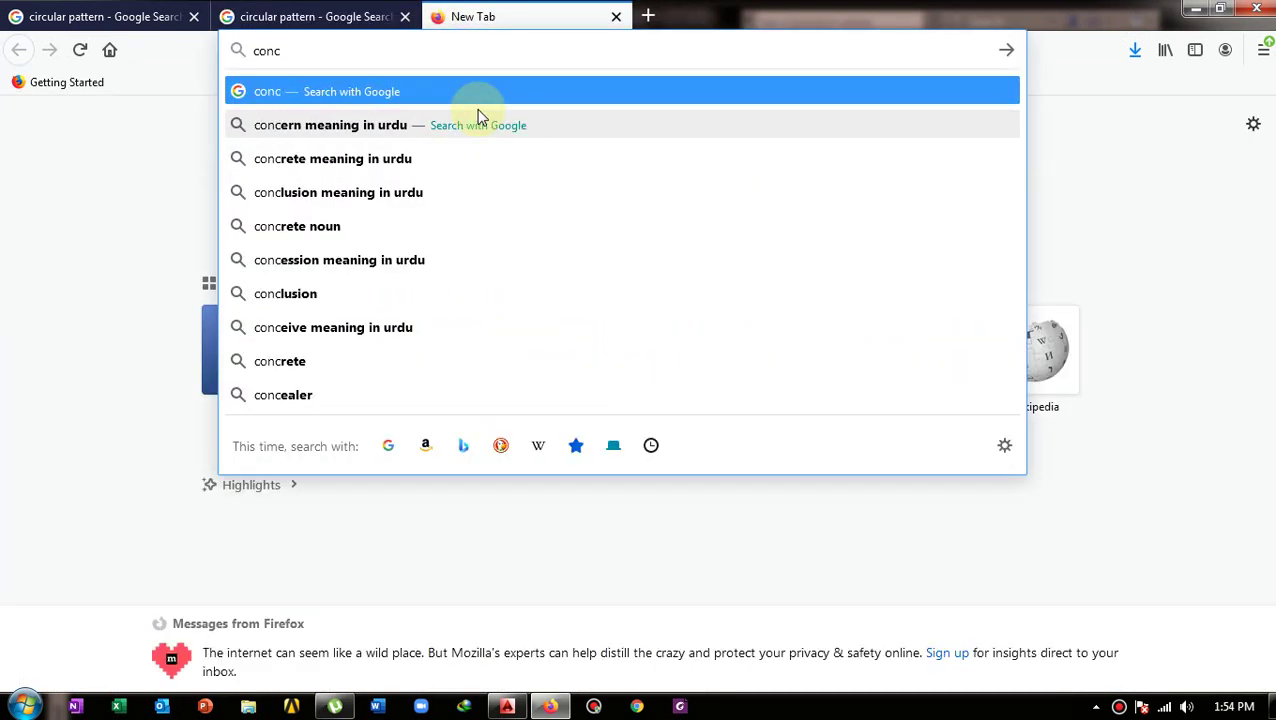
{"action": "key", "text": "BackSpace"}
{"action": "type", "text": "vertio"}
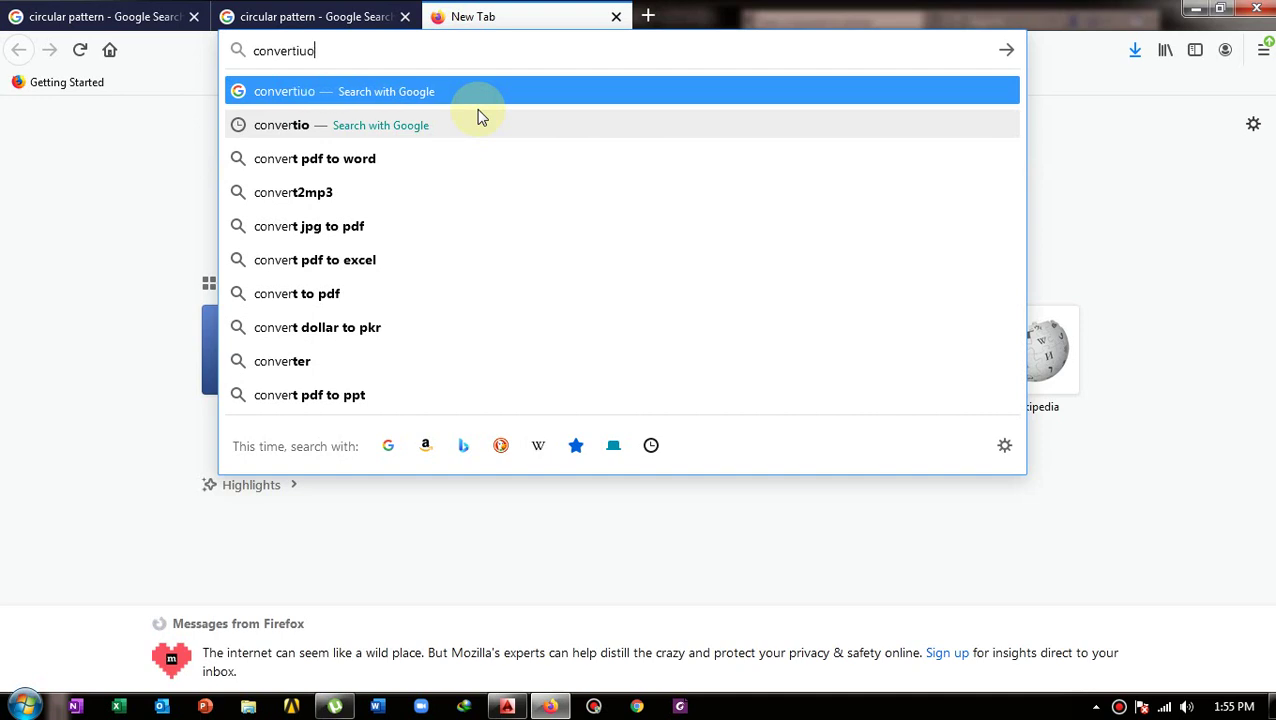
{"action": "key", "text": "BackSpace"}
{"action": "left_click", "coordinate": [478, 122]}
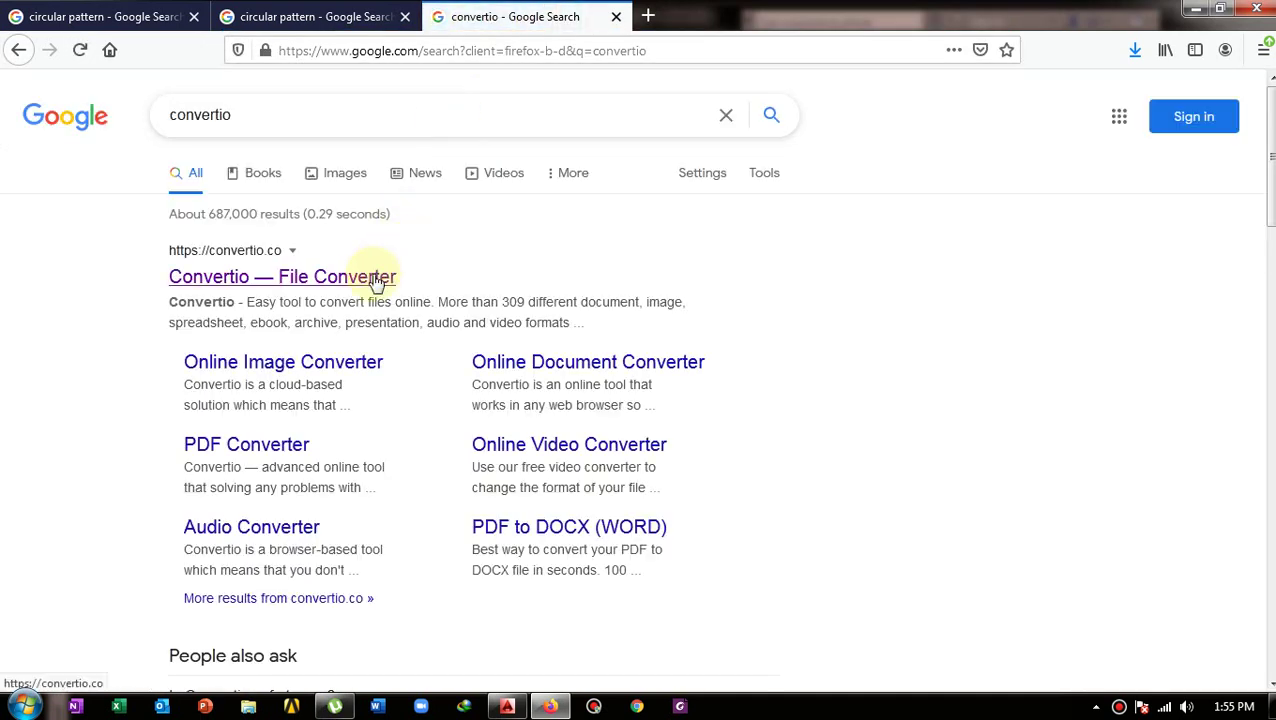
{"action": "left_click", "coordinate": [374, 280]}
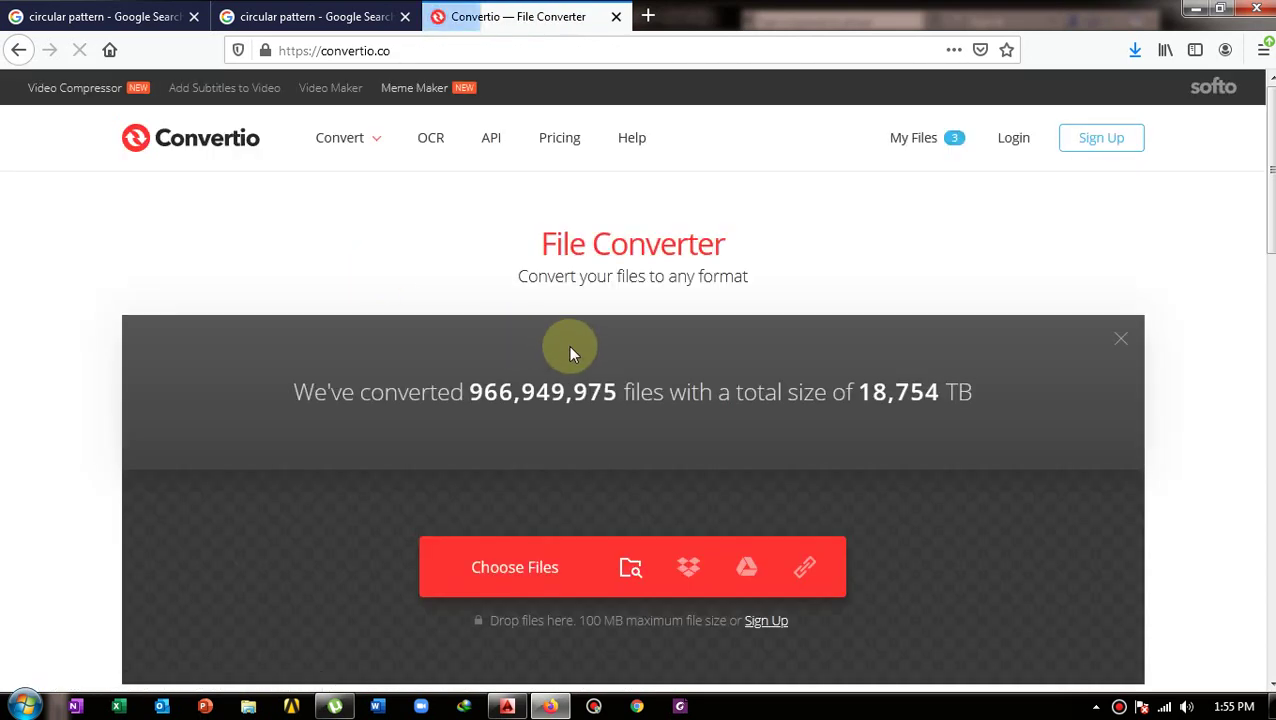
{"action": "scroll", "coordinate": [570, 352], "scroll_direction": "down", "scroll_amount": 1}
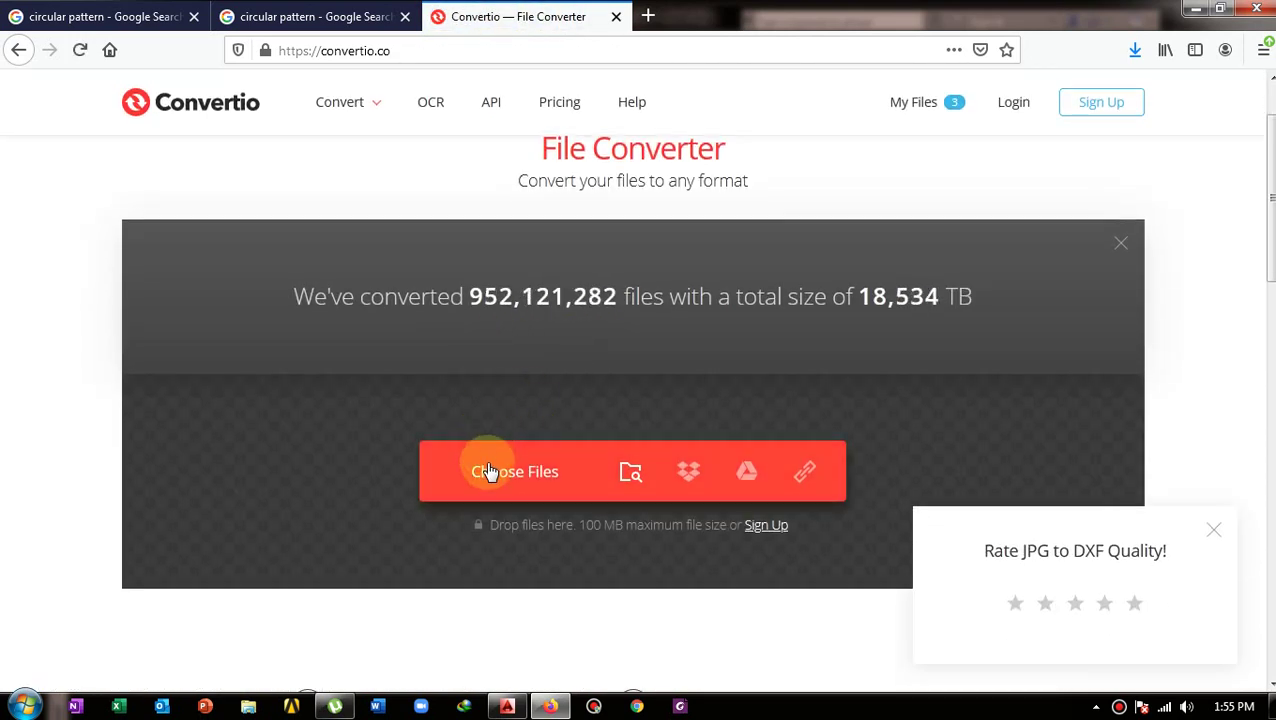
Upload pattern.jpg from the Desktop to Convertio.
{"action": "left_click", "coordinate": [487, 471]}
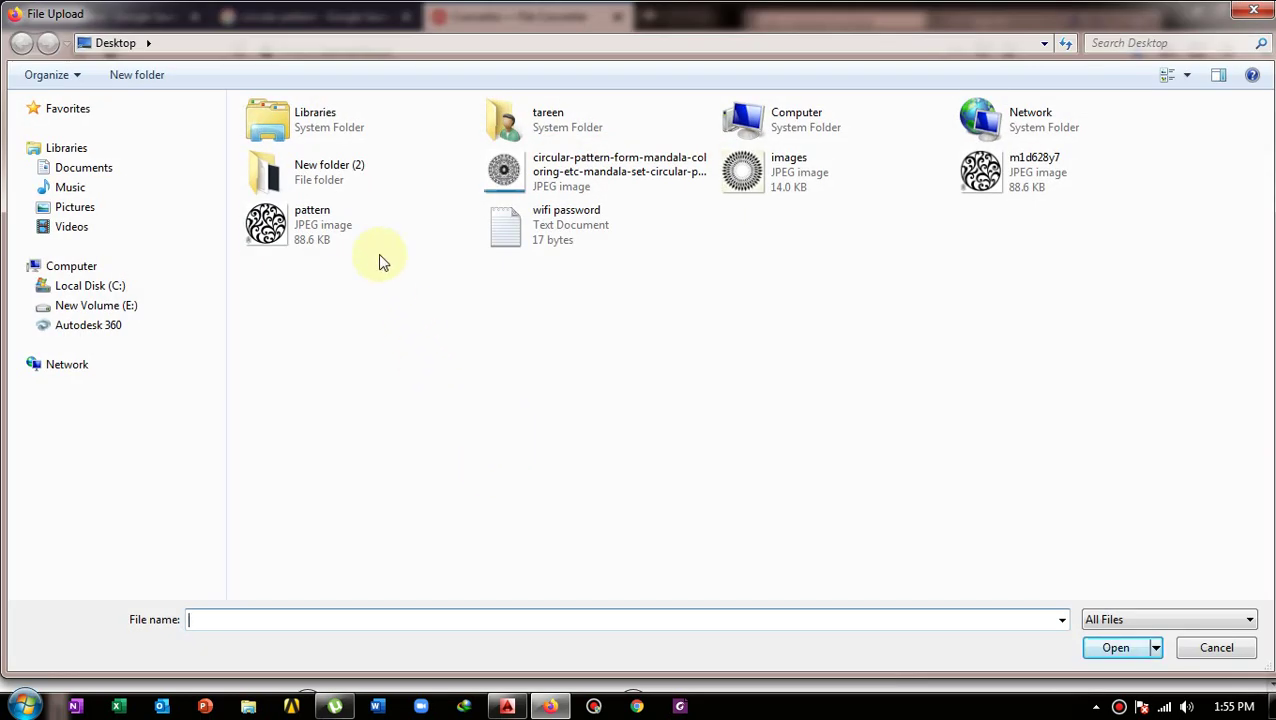
{"action": "left_click", "coordinate": [360, 238]}
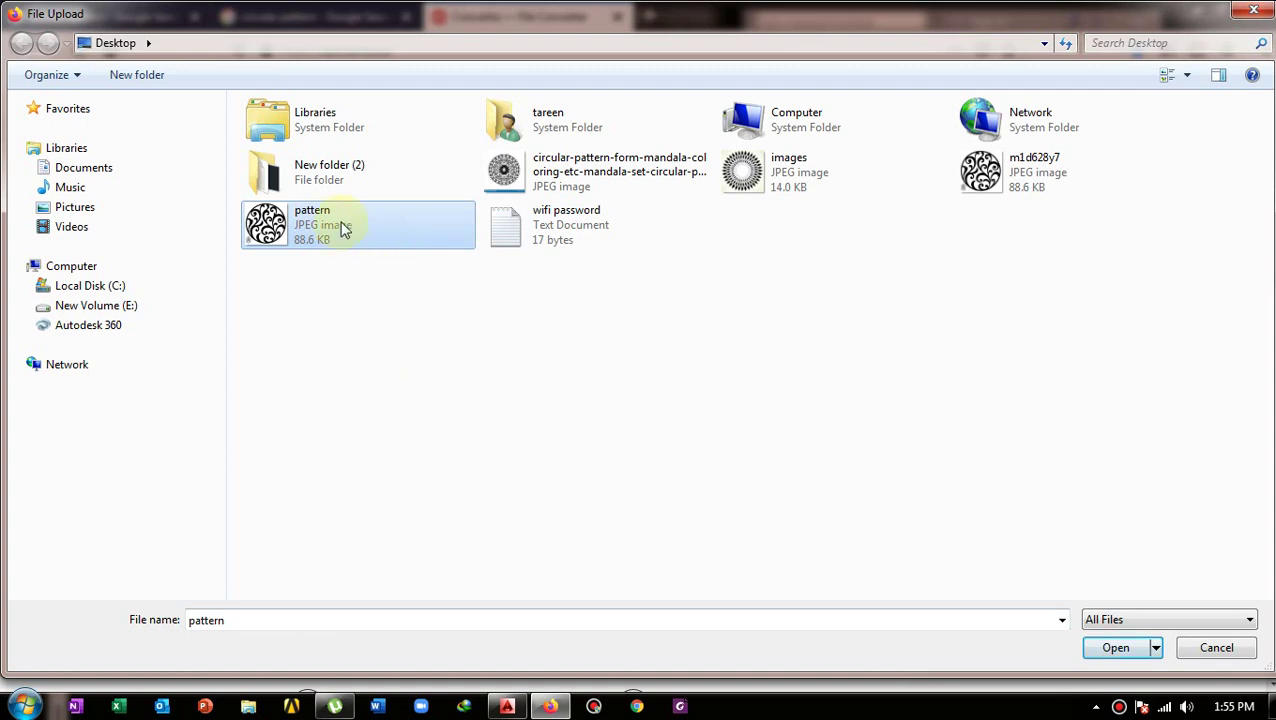
{"action": "left_click", "coordinate": [1113, 650]}
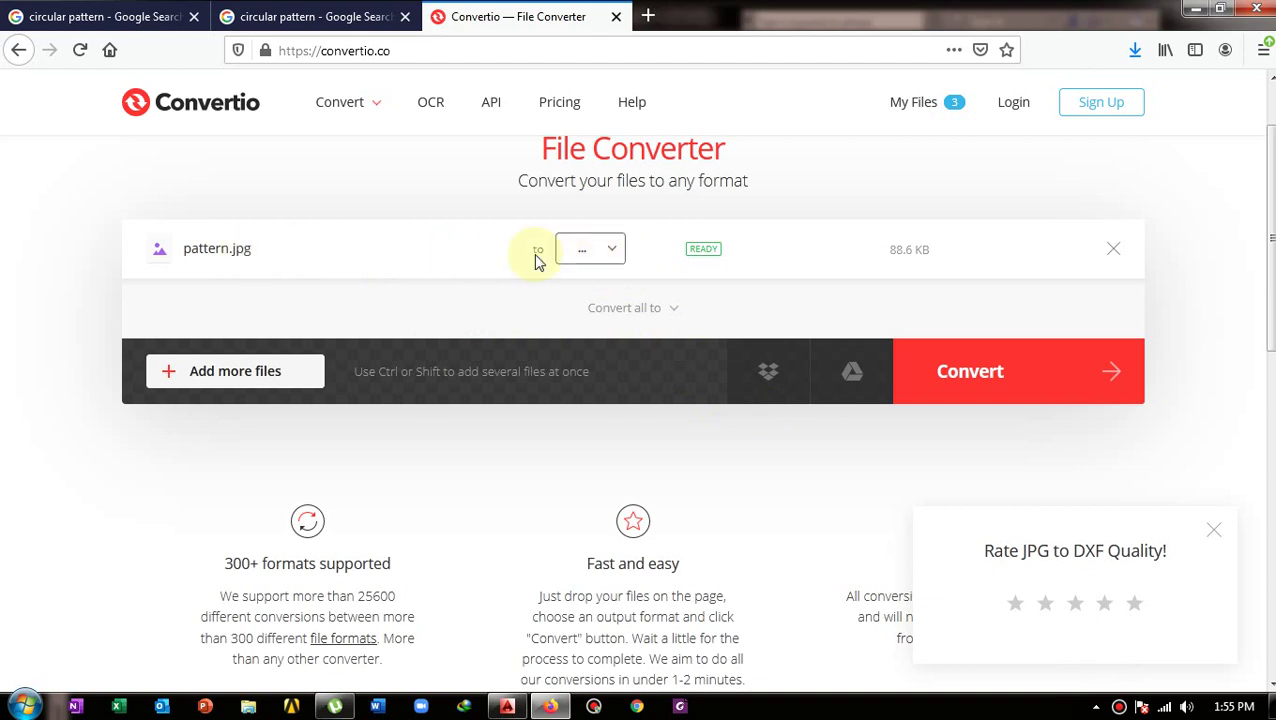
Convert pattern.jpg to DXF and open the downloaded pattern.dxf read-only in AutoCAD.
{"action": "left_click", "coordinate": [613, 254]}
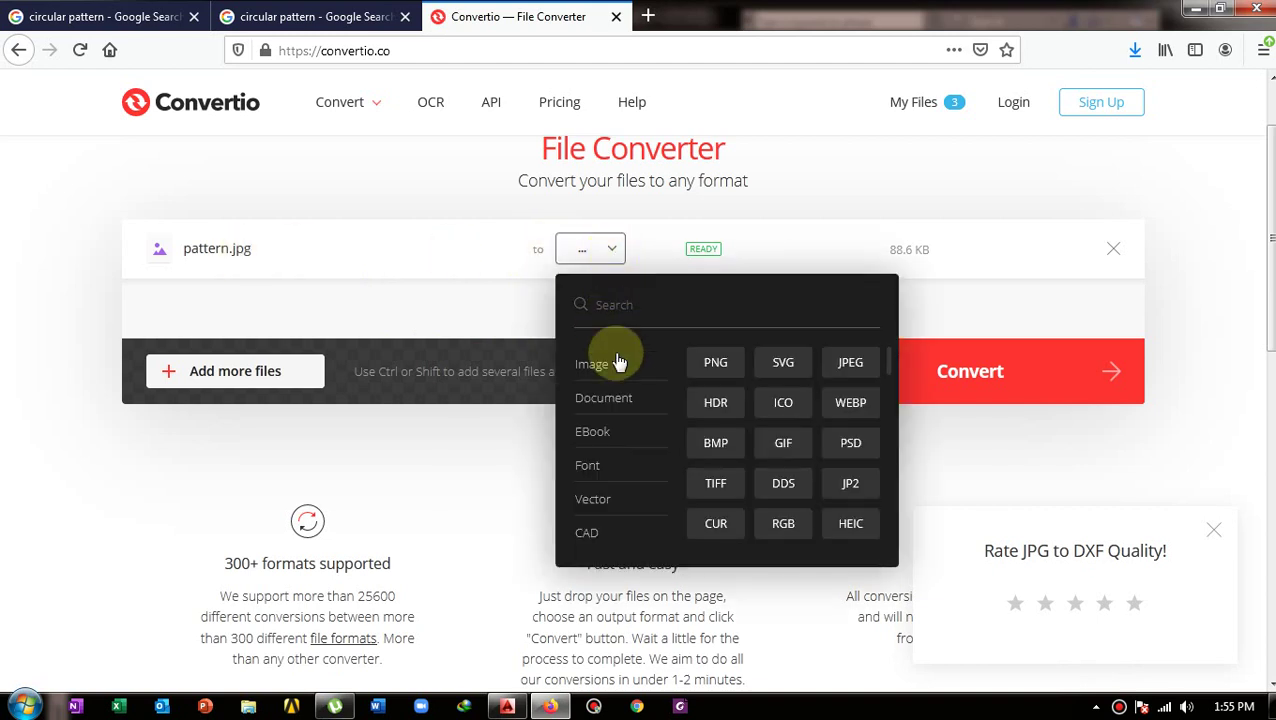
{"action": "mouse_move", "coordinate": [621, 405]}
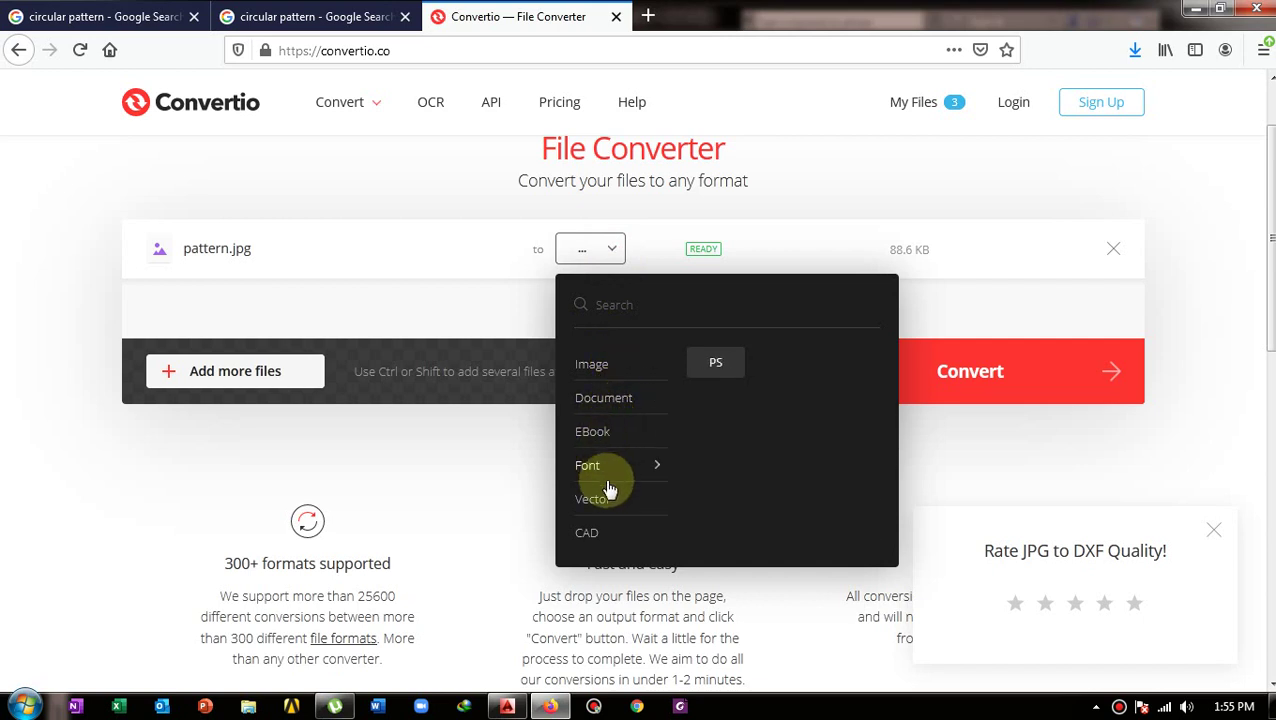
{"action": "mouse_move", "coordinate": [598, 541]}
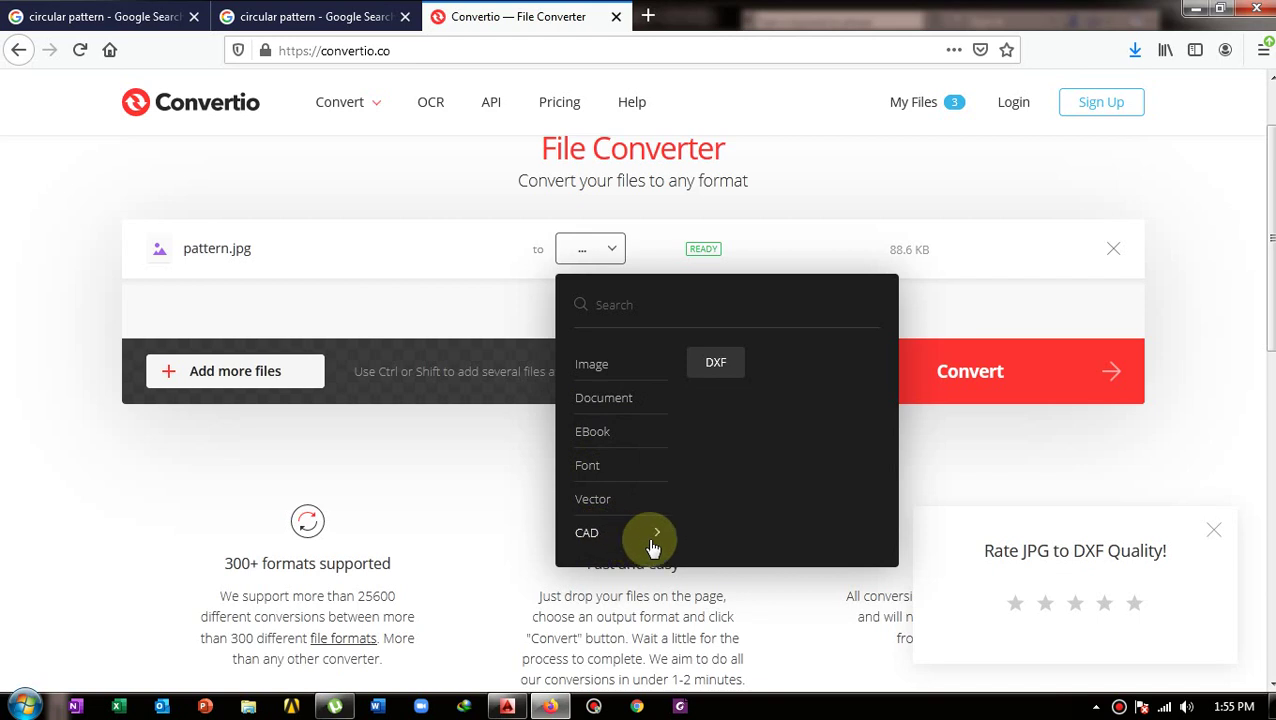
{"action": "left_click", "coordinate": [716, 364]}
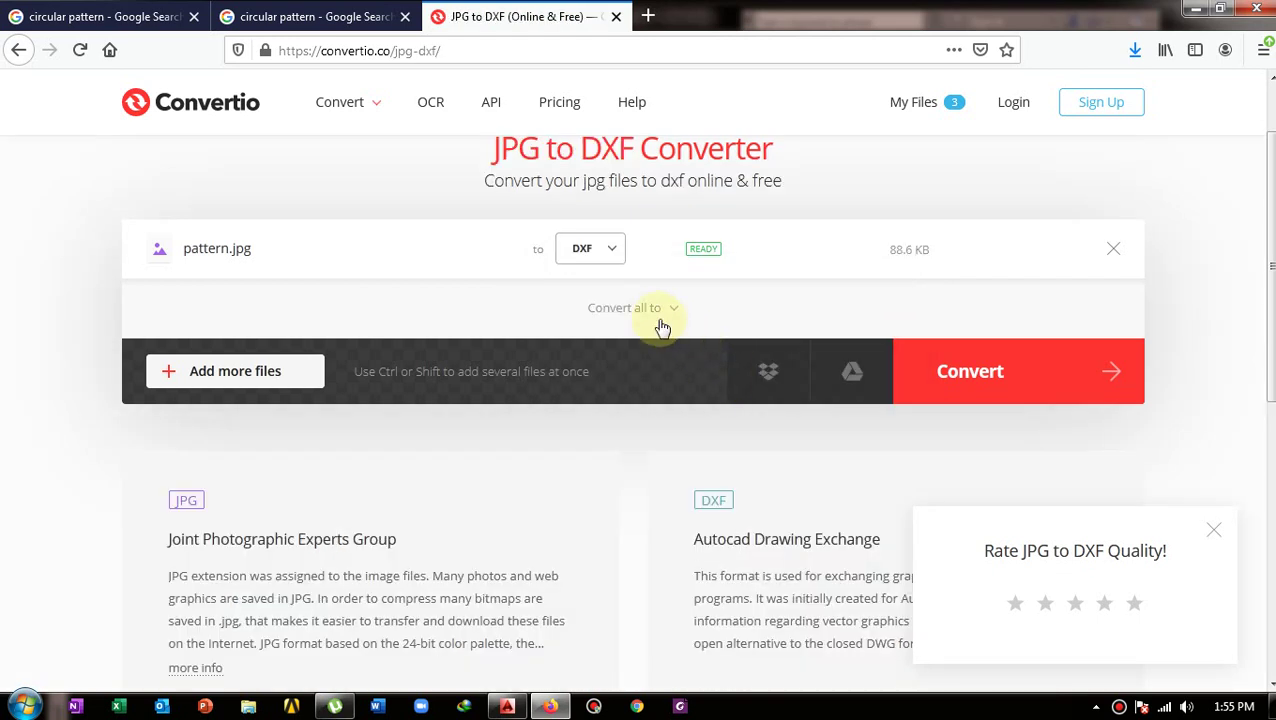
{"action": "left_click", "coordinate": [988, 380]}
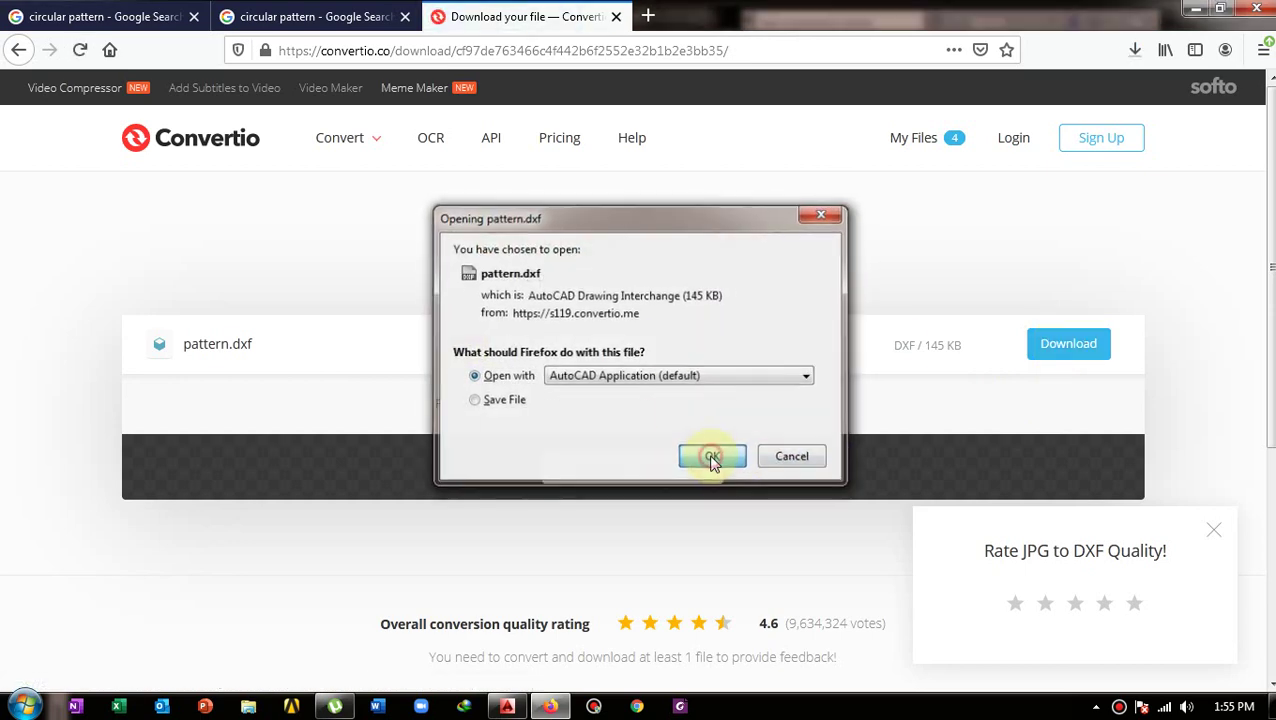
{"action": "left_click", "coordinate": [713, 459]}
{"action": "left_click", "coordinate": [742, 403]}
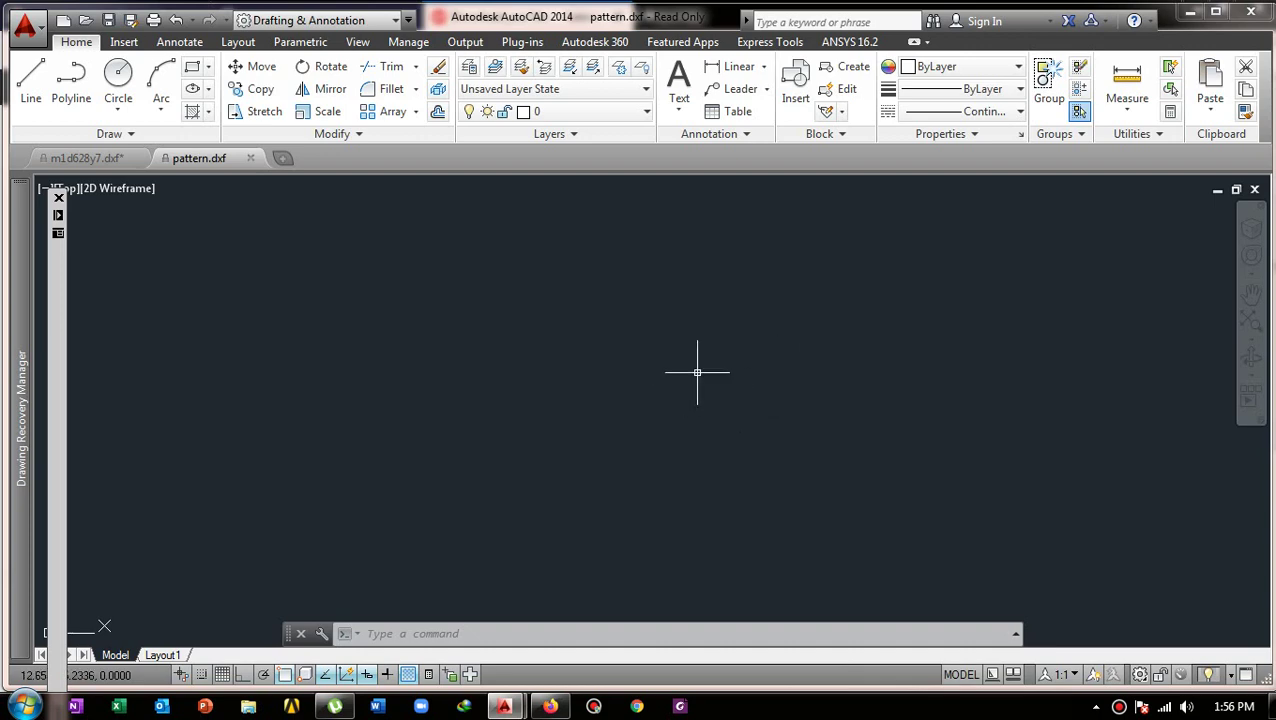
Zoom to extents so the whole floral circle linework fits the AutoCAD view.
{"action": "scroll", "coordinate": [700, 370], "scroll_direction": "down", "scroll_amount": 10}
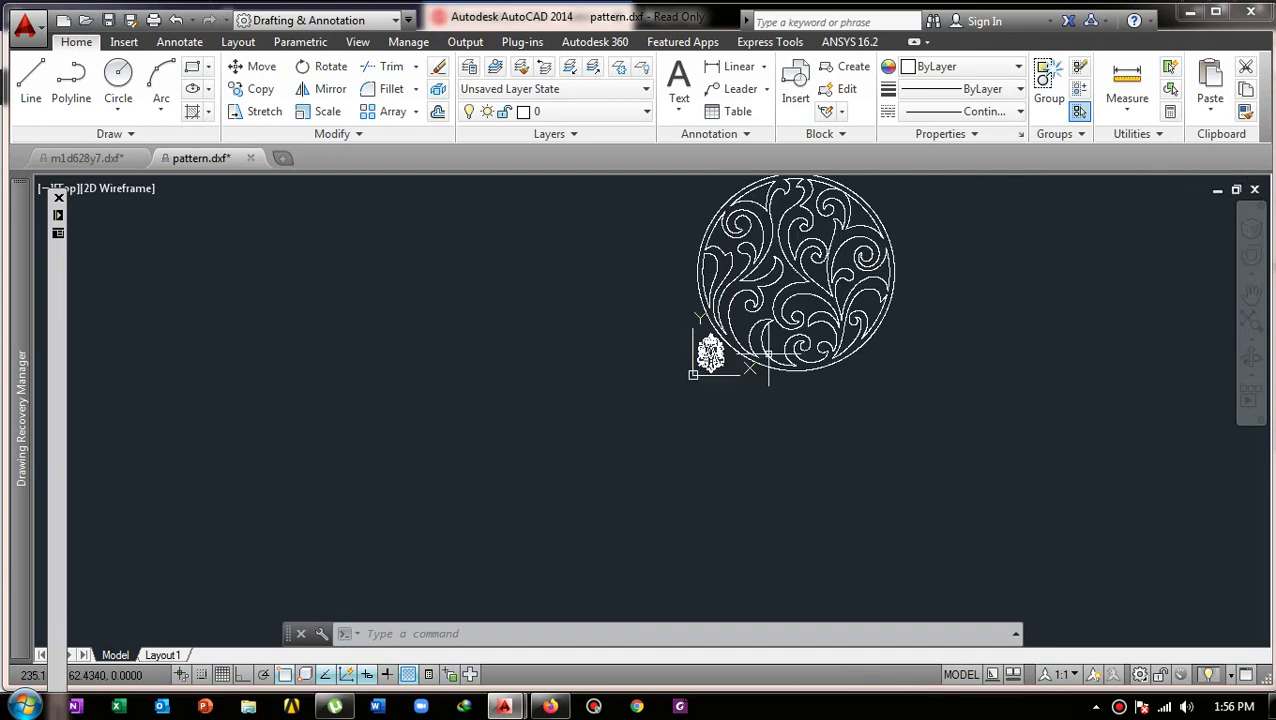
{"action": "middle_click_drag", "start_coordinate": [812, 325], "coordinate": [720, 399]}
{"action": "scroll", "coordinate": [718, 398], "scroll_direction": "up", "scroll_amount": 2}
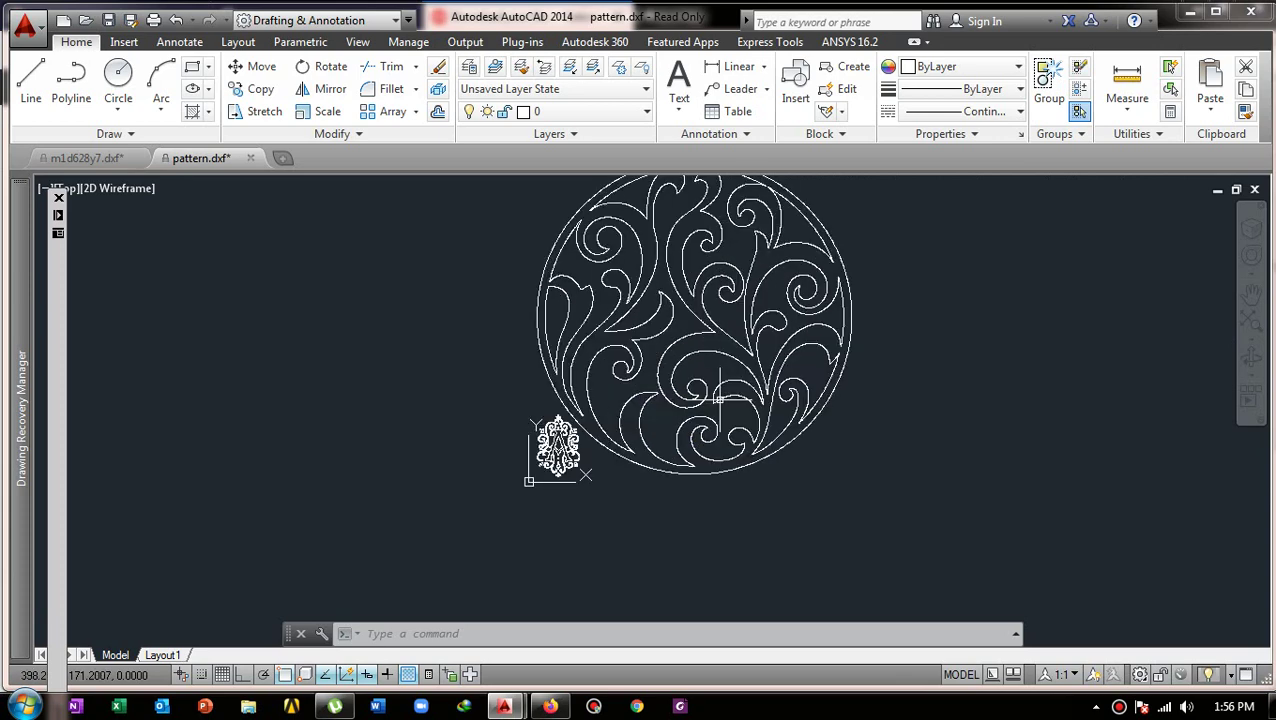
{"action": "middle_click", "coordinate": [718, 398]}
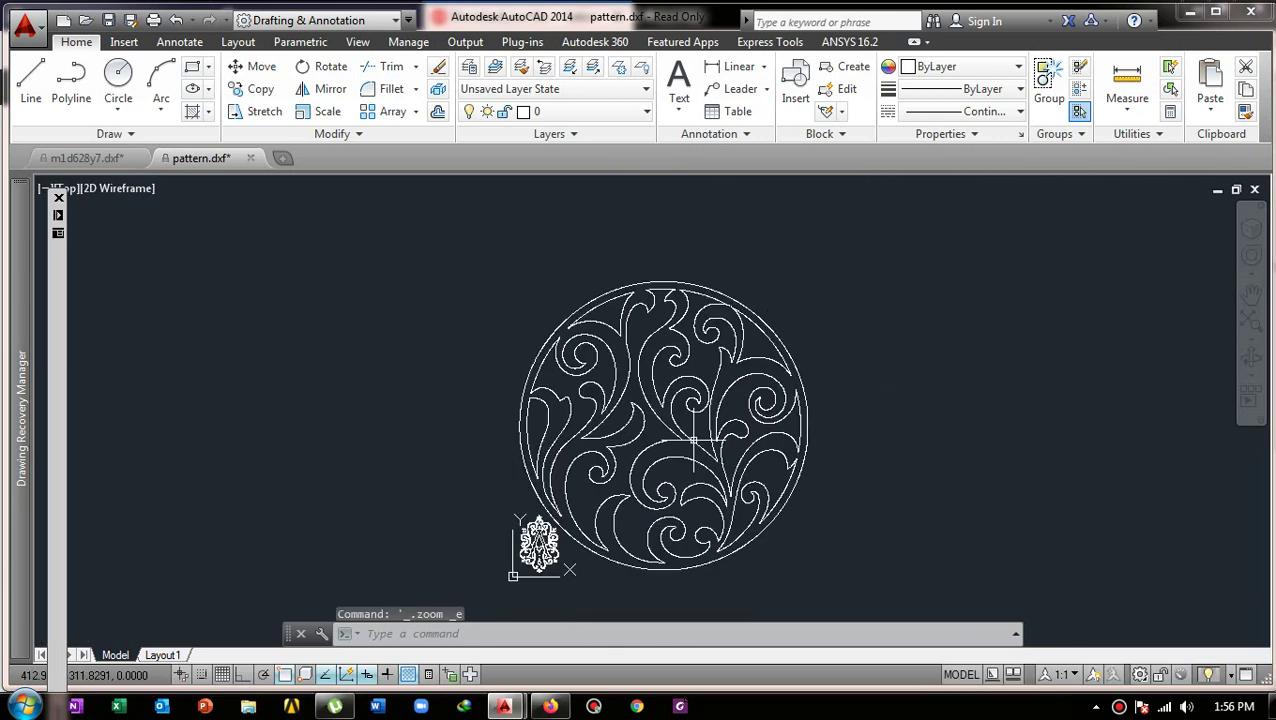
{"action": "middle_click", "coordinate": [693, 440]}
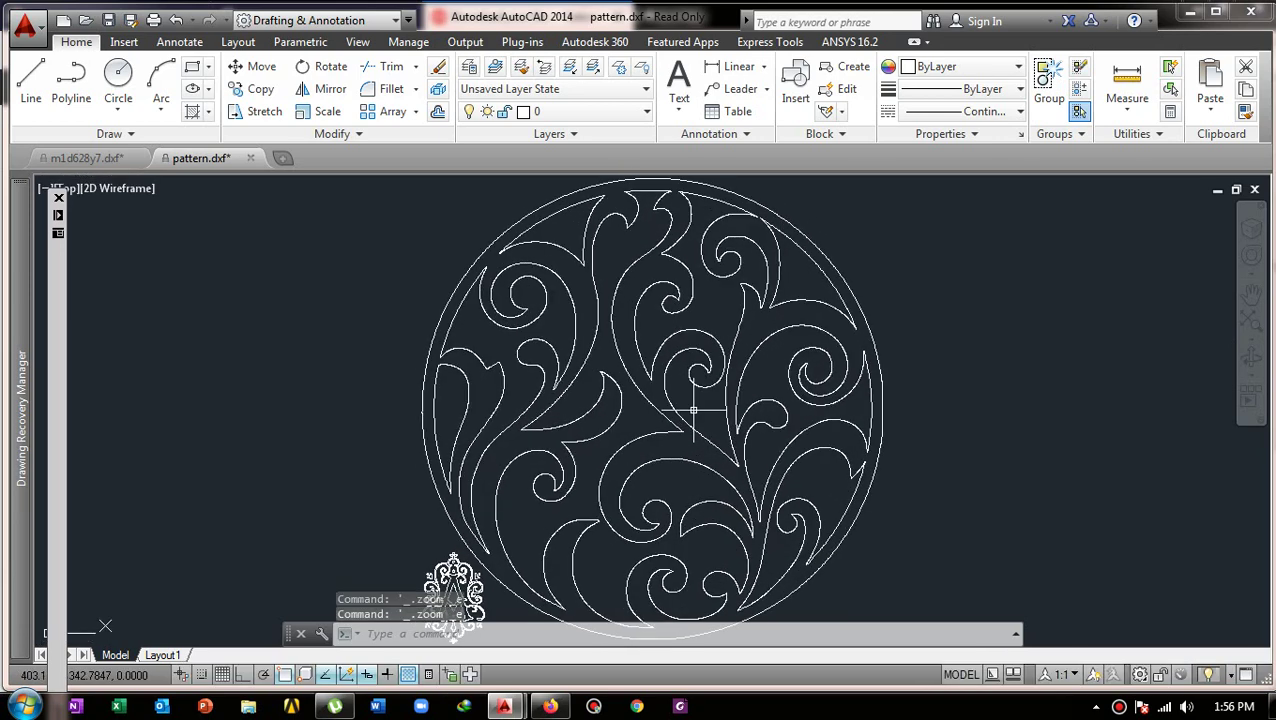
Return to the Convertio page in Firefox and show the recent downloads list.
{"action": "scroll", "coordinate": [693, 410], "scroll_direction": "down", "scroll_amount": 2}
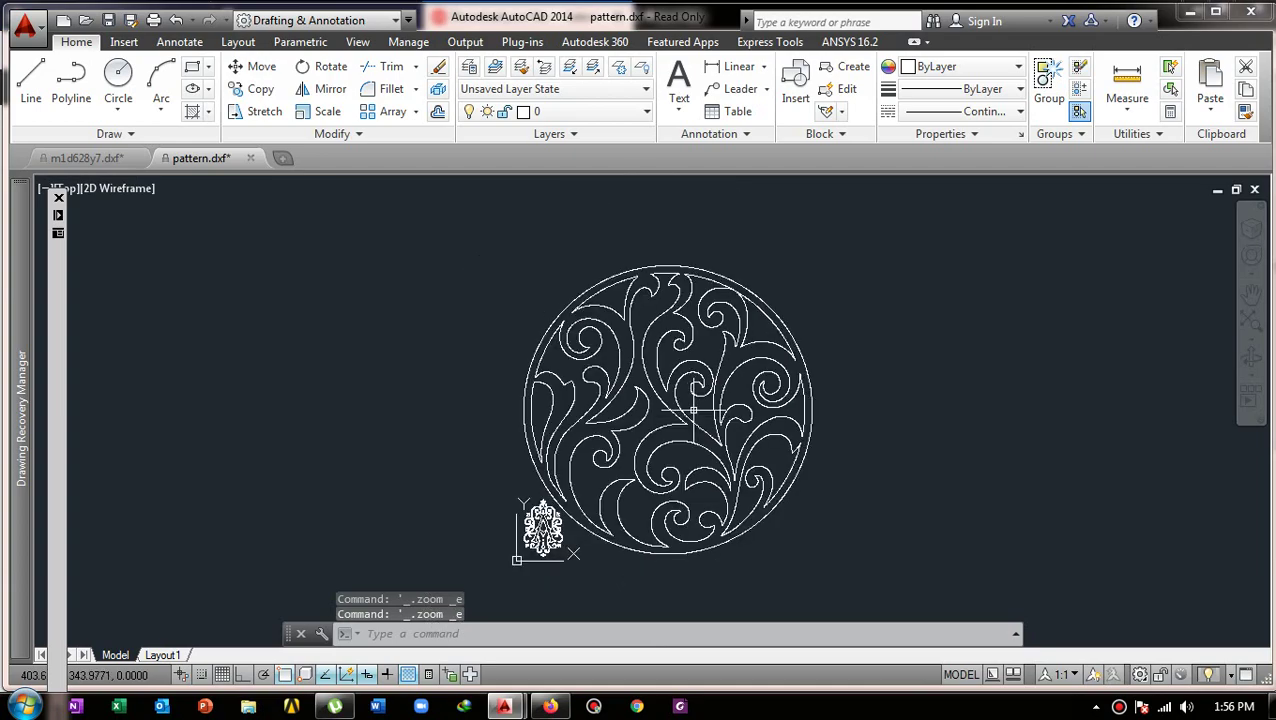
{"action": "left_click", "coordinate": [550, 706]}
{"action": "left_click", "coordinate": [1134, 50]}
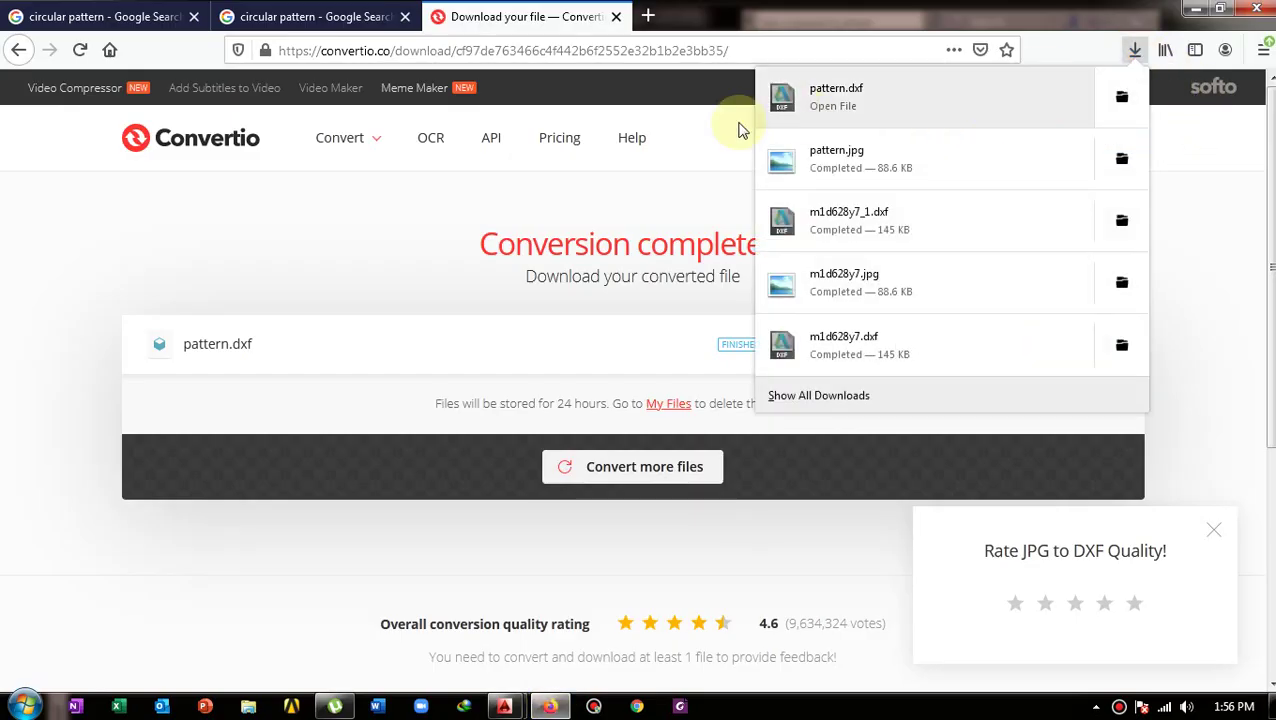
Open the download folder and copy pattern.dxf.
{"action": "left_click", "coordinate": [1121, 99]}
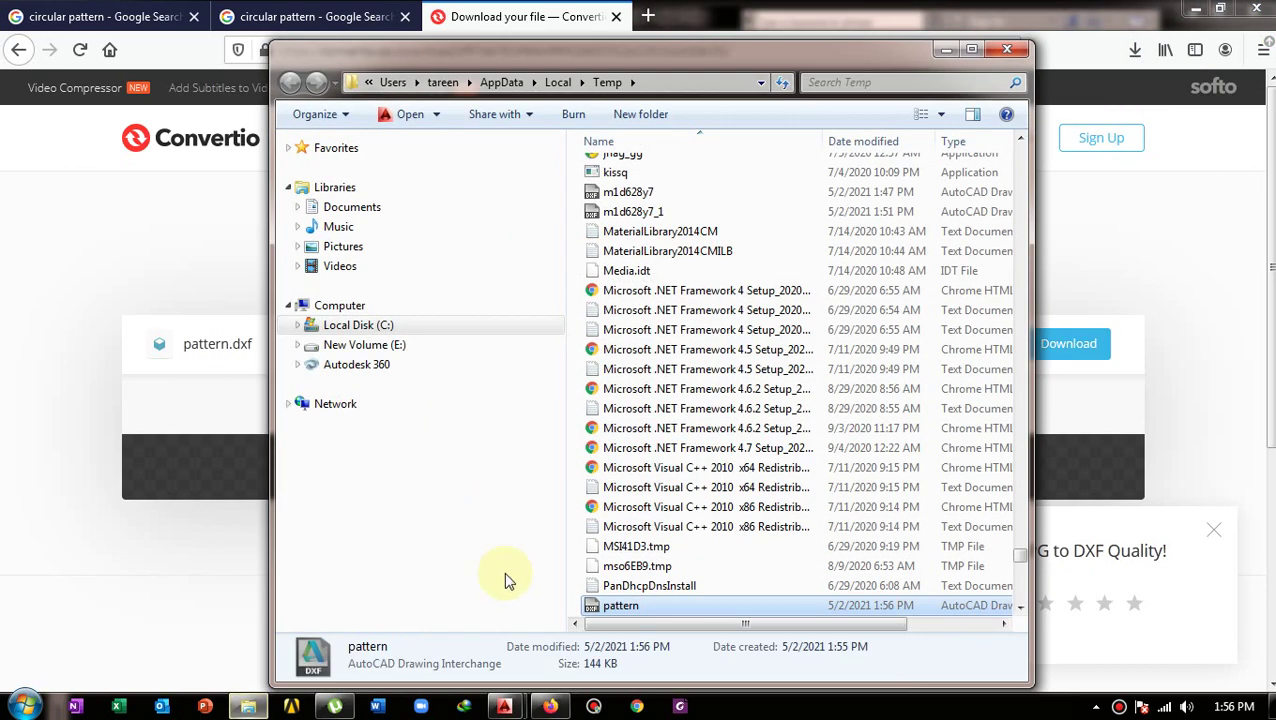
{"action": "right_click", "coordinate": [640, 607]}
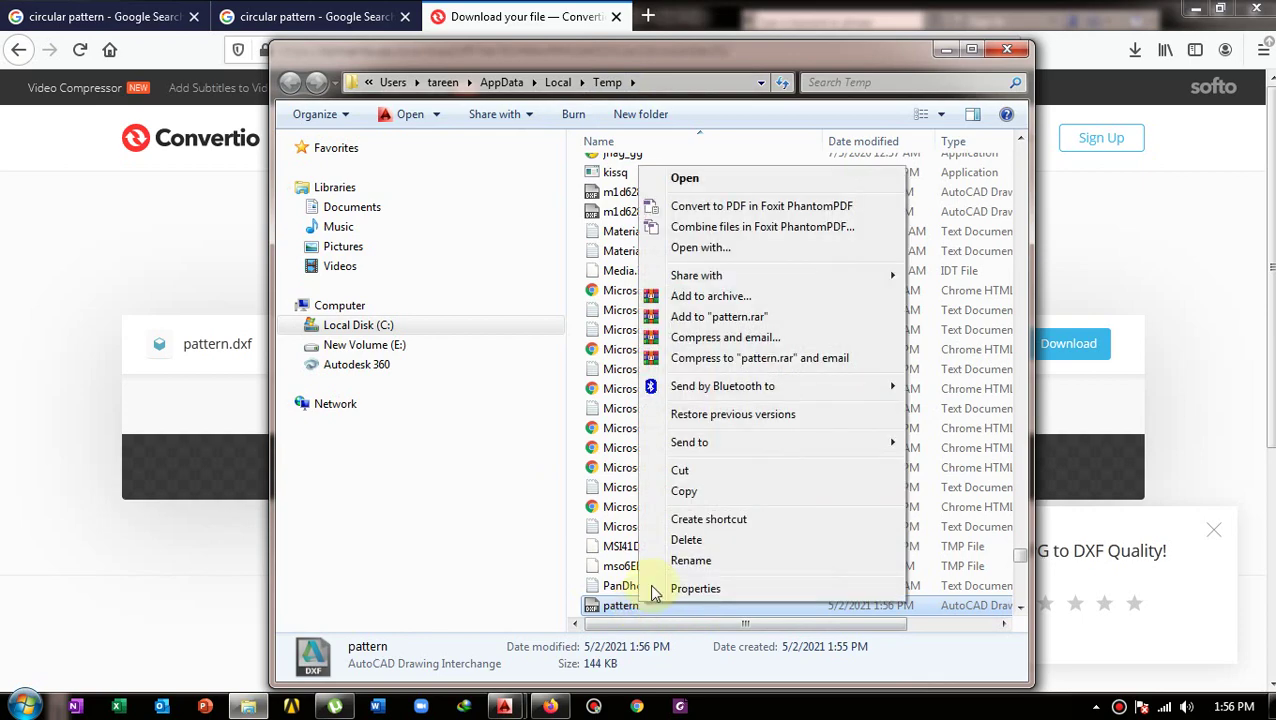
{"action": "left_click", "coordinate": [680, 494]}
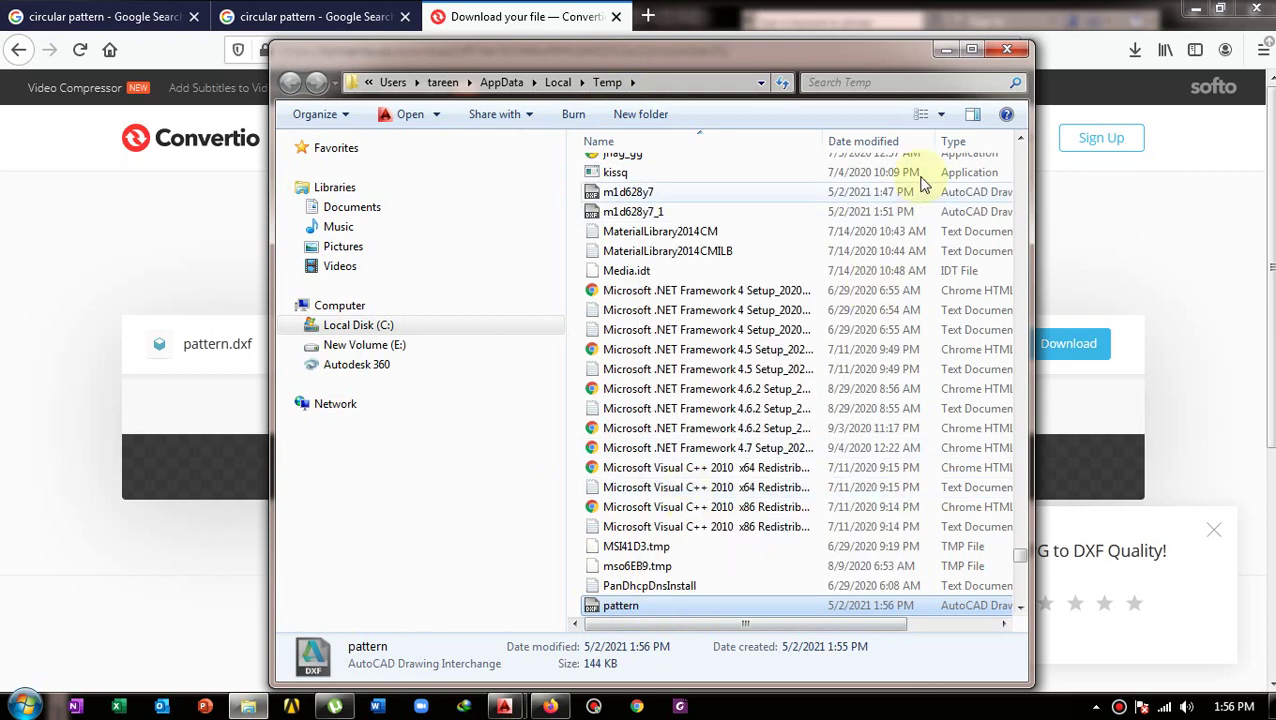
Minimize all windows and paste the pattern.dxf copy onto the desktop.
{"action": "left_click", "coordinate": [946, 49]}
{"action": "left_click", "coordinate": [1194, 9]}
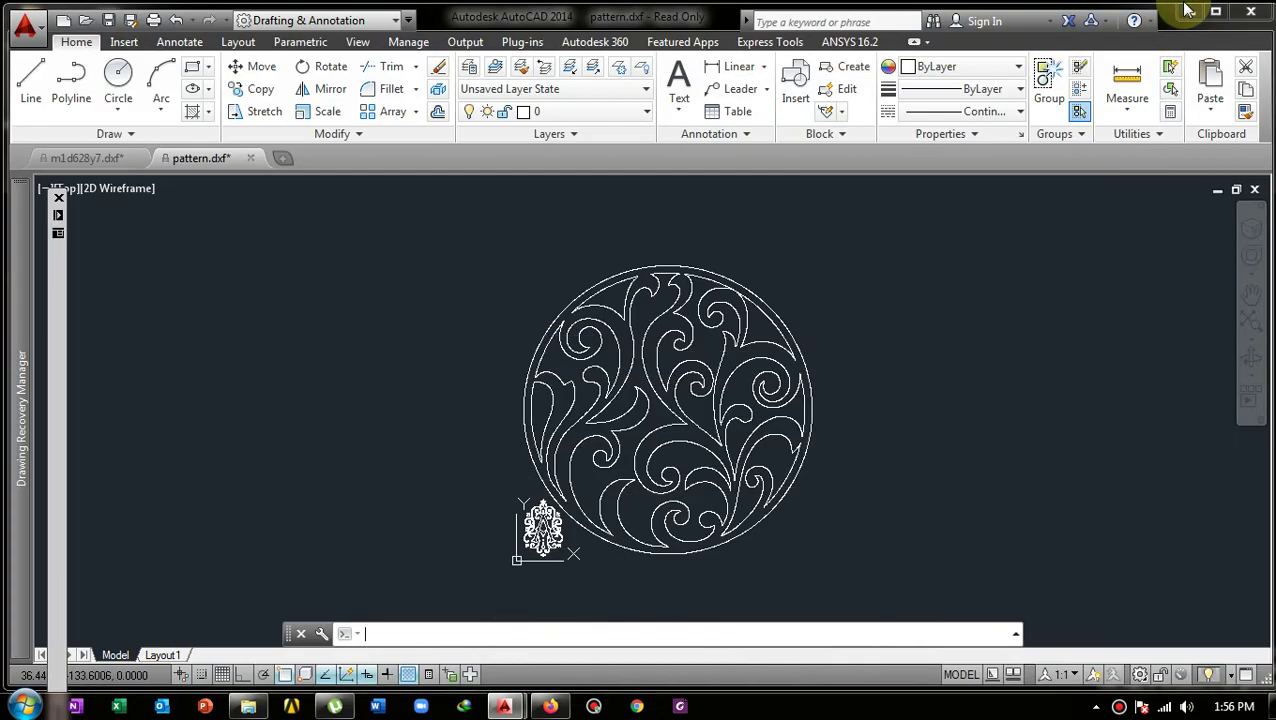
{"action": "left_click", "coordinate": [1194, 9]}
{"action": "right_click", "coordinate": [745, 241]}
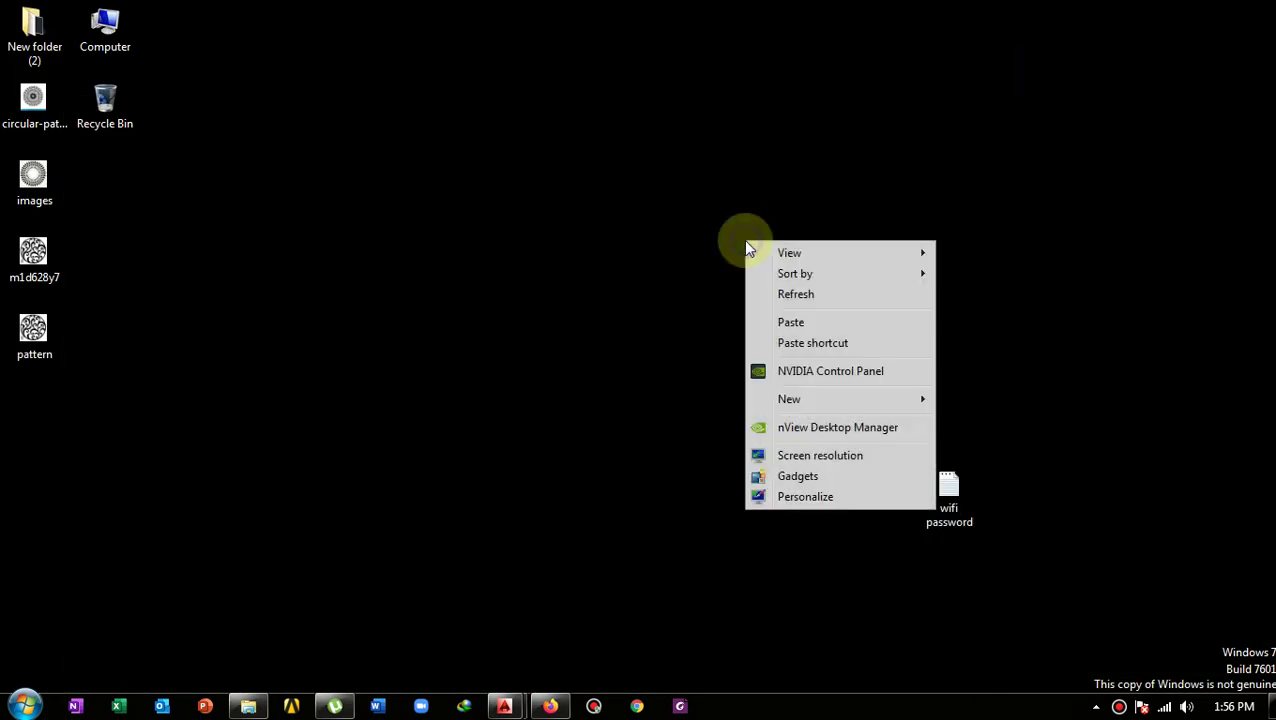
{"action": "left_click", "coordinate": [792, 322]}
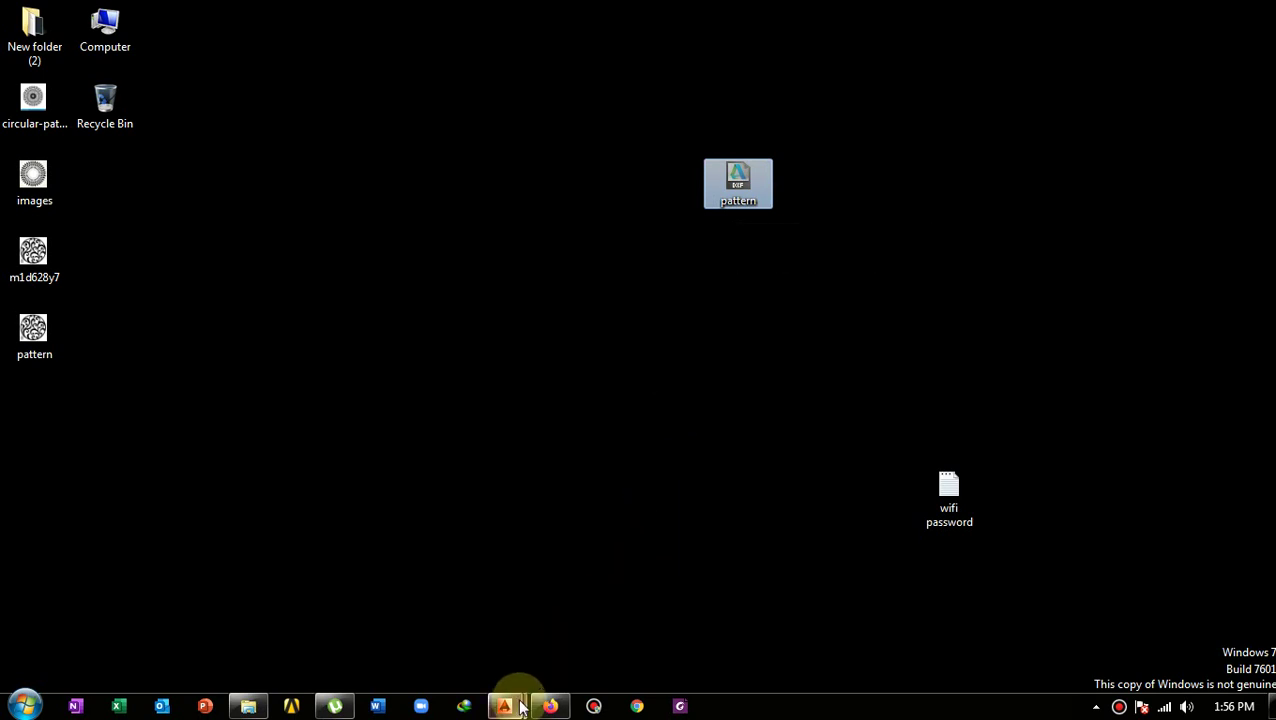
Close m1d628y7.dxf and pattern.dxf in AutoCAD, discarding changes to both.
{"action": "mouse_move", "coordinate": [517, 706]}
{"action": "left_click", "coordinate": [441, 641]}
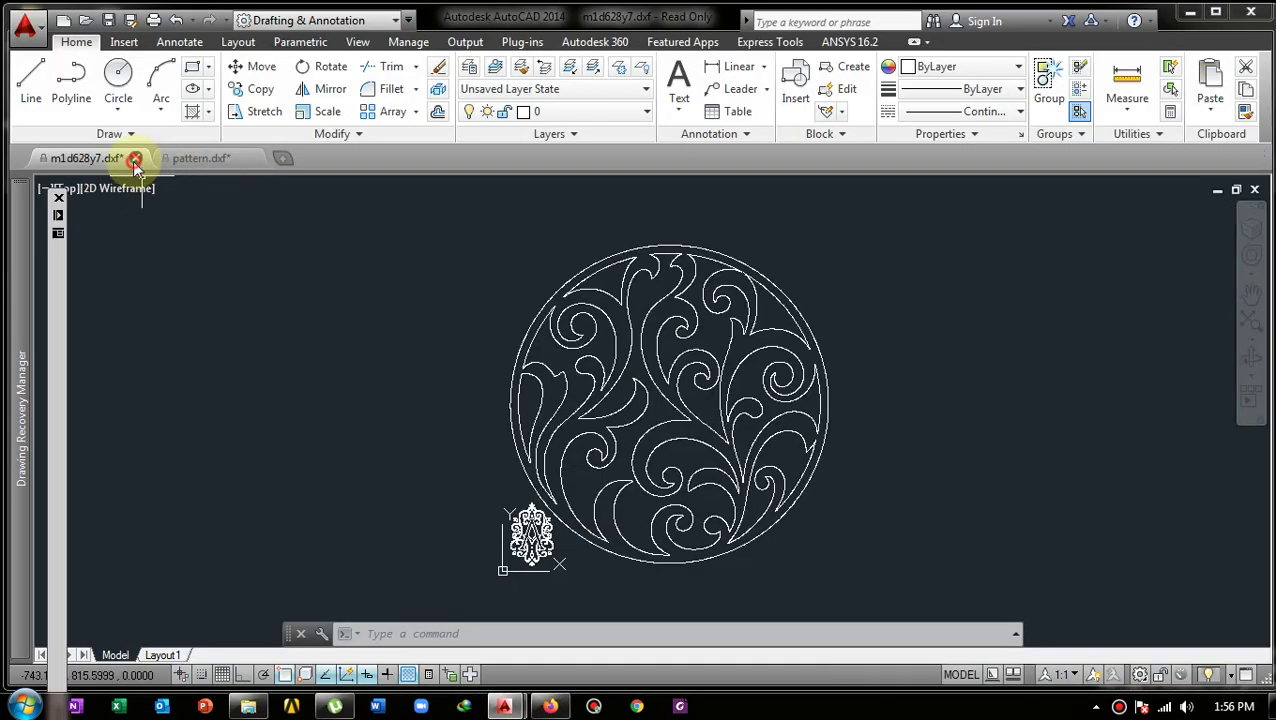
{"action": "left_click", "coordinate": [135, 159]}
{"action": "left_click", "coordinate": [720, 400]}
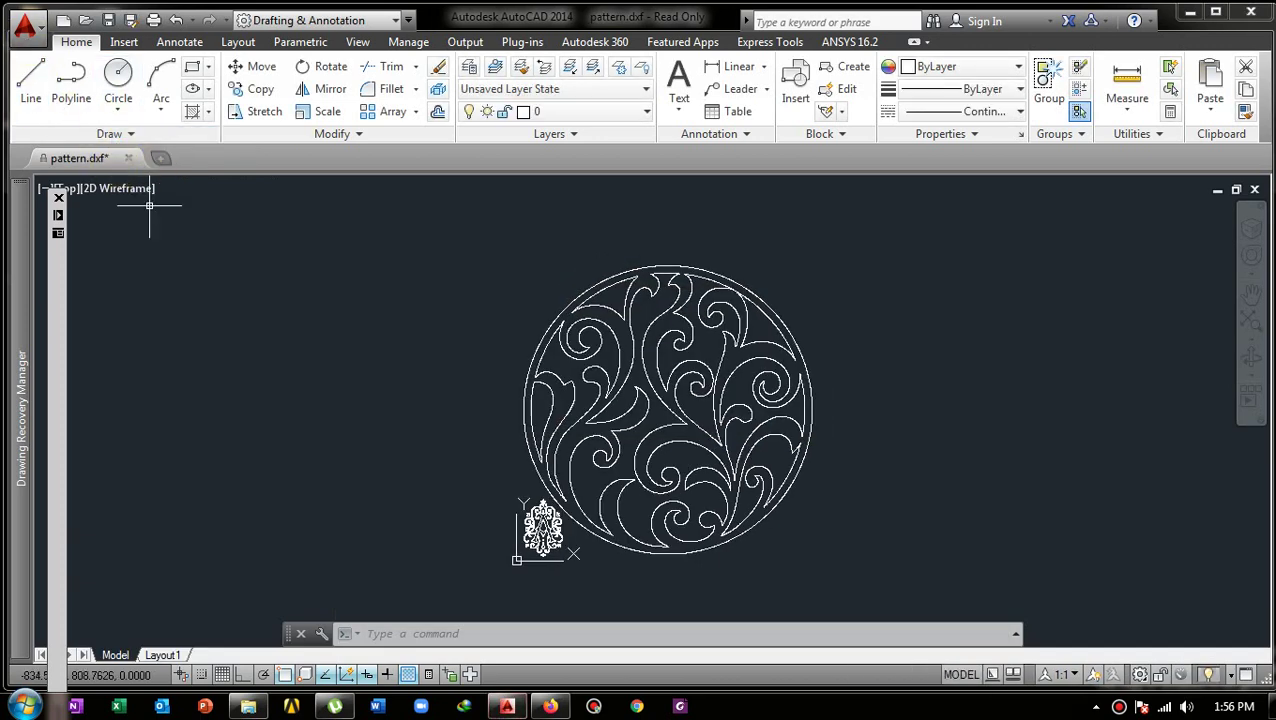
{"action": "left_click", "coordinate": [128, 158]}
{"action": "left_click", "coordinate": [714, 397]}
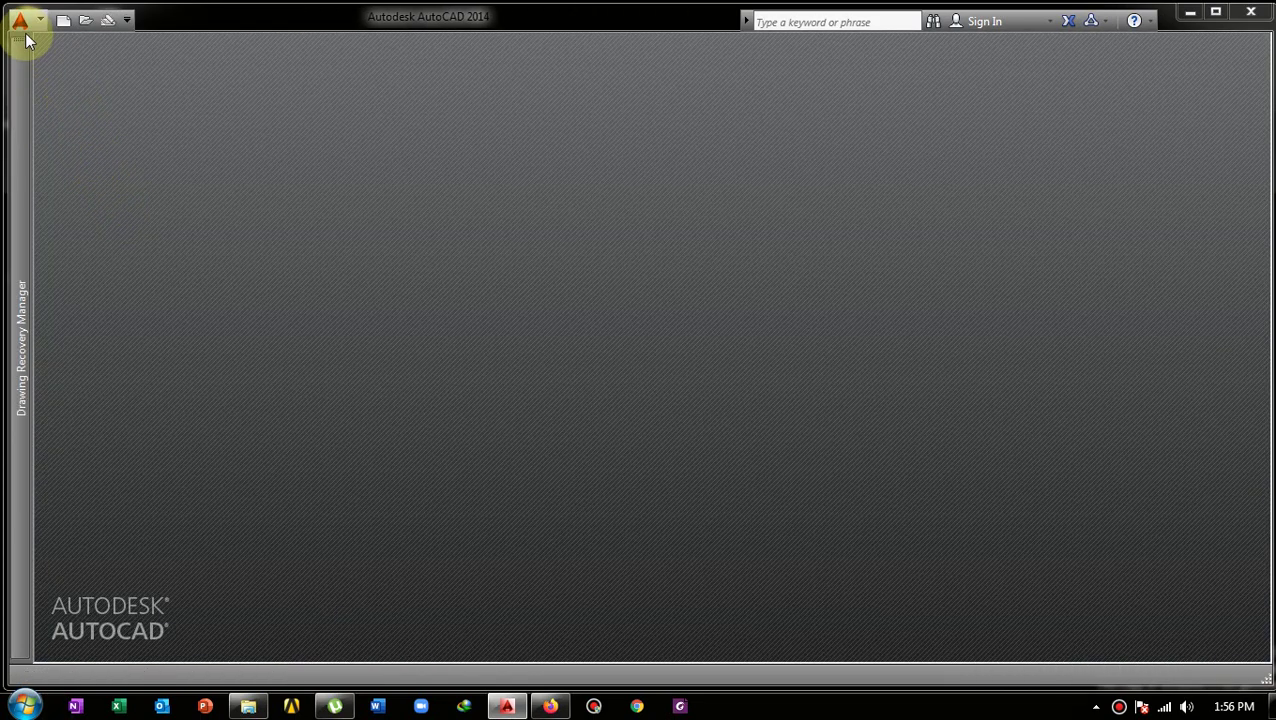
Open the Select File dialog via the application menu's Open > Drawing.
{"action": "left_click", "coordinate": [28, 24]}
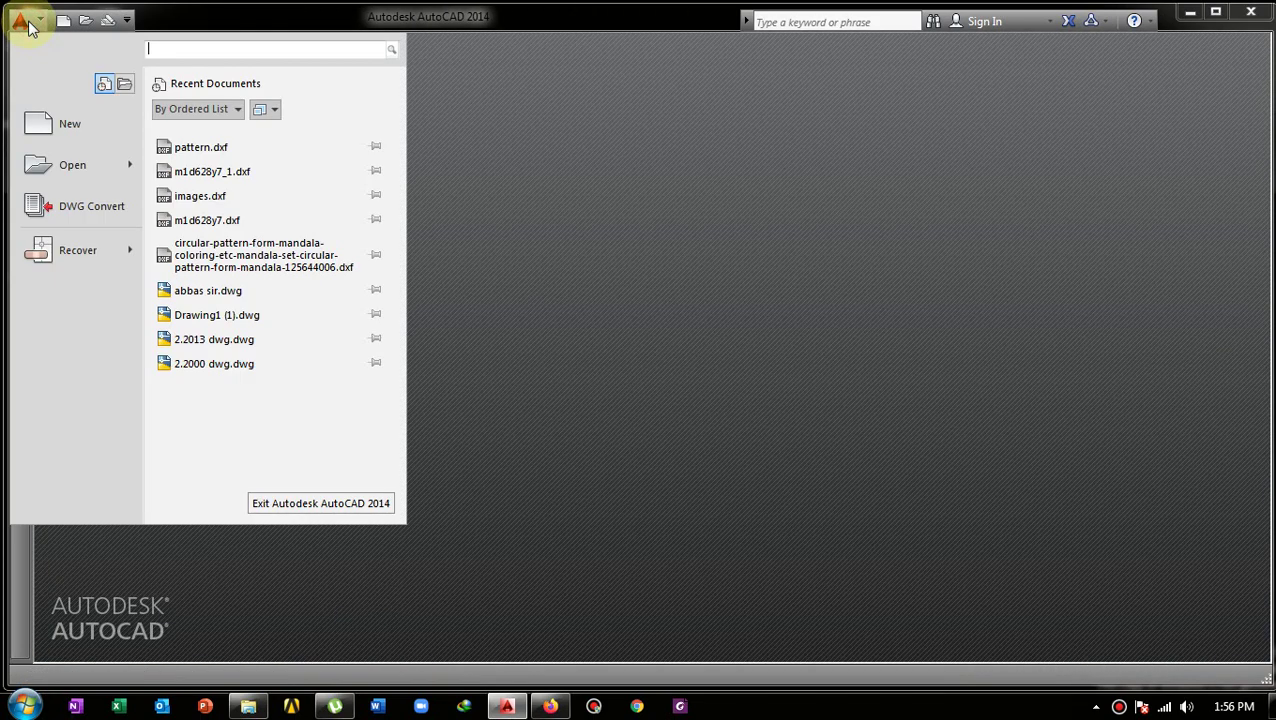
{"action": "left_click", "coordinate": [82, 172]}
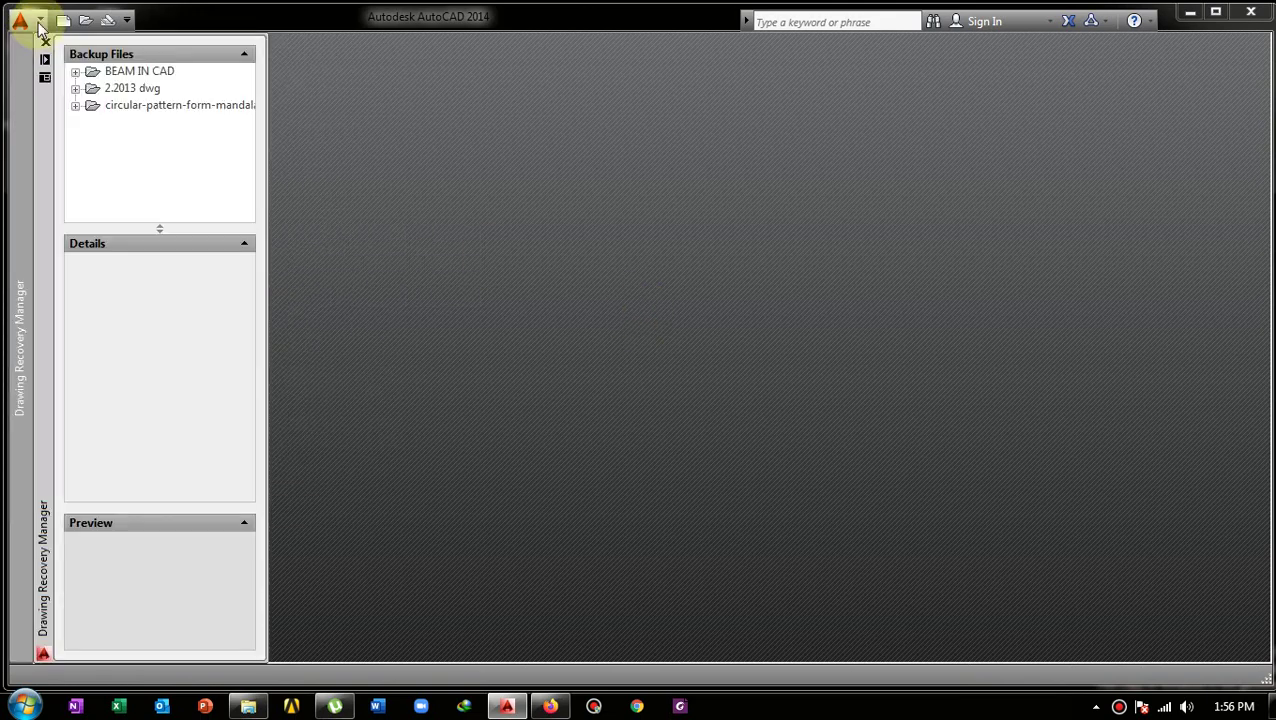
{"action": "left_click", "coordinate": [36, 24]}
{"action": "mouse_move", "coordinate": [80, 172]}
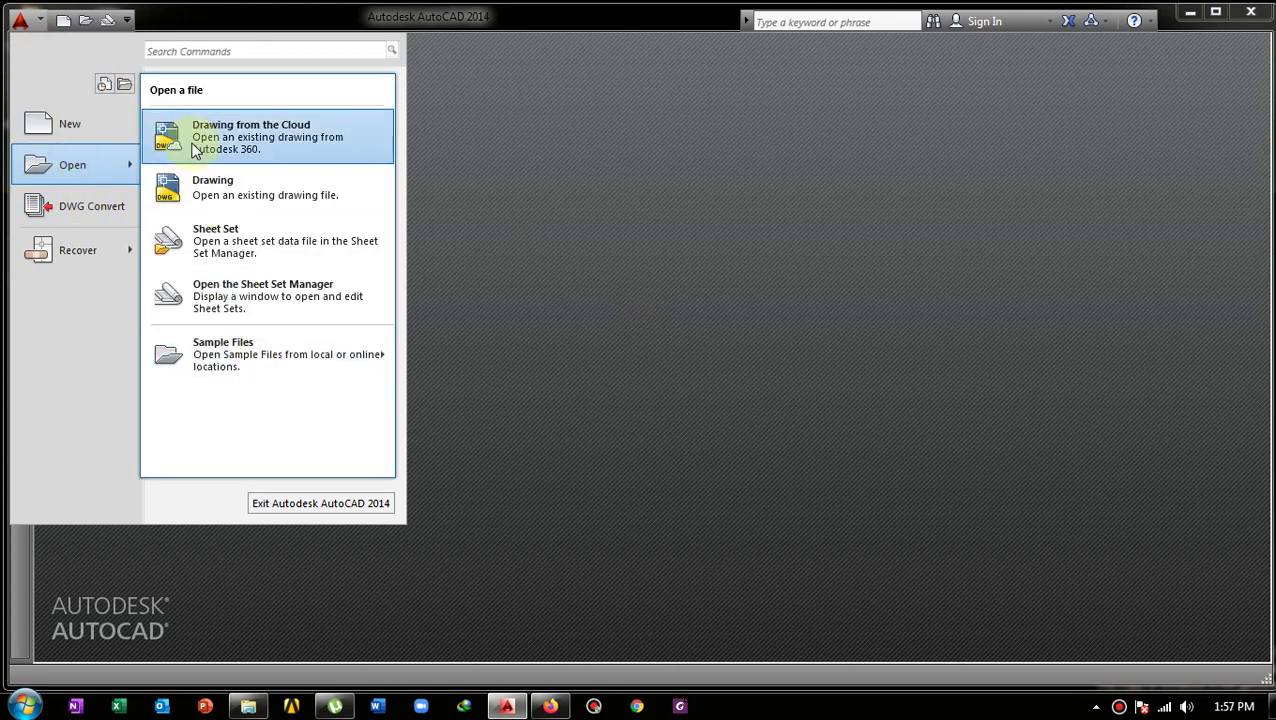
{"action": "left_click", "coordinate": [253, 199]}
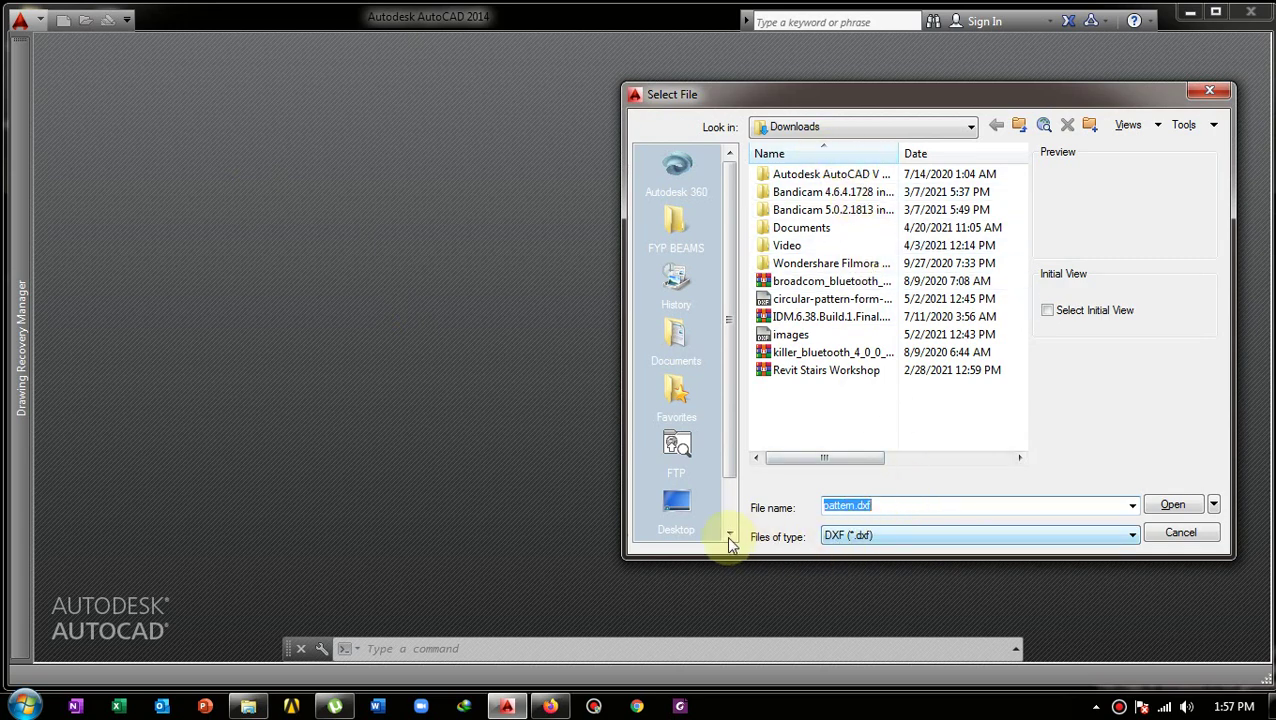
Filter the Desktop folder to DXF (*.dxf) files and open pattern.dxf.
{"action": "left_click", "coordinate": [676, 507]}
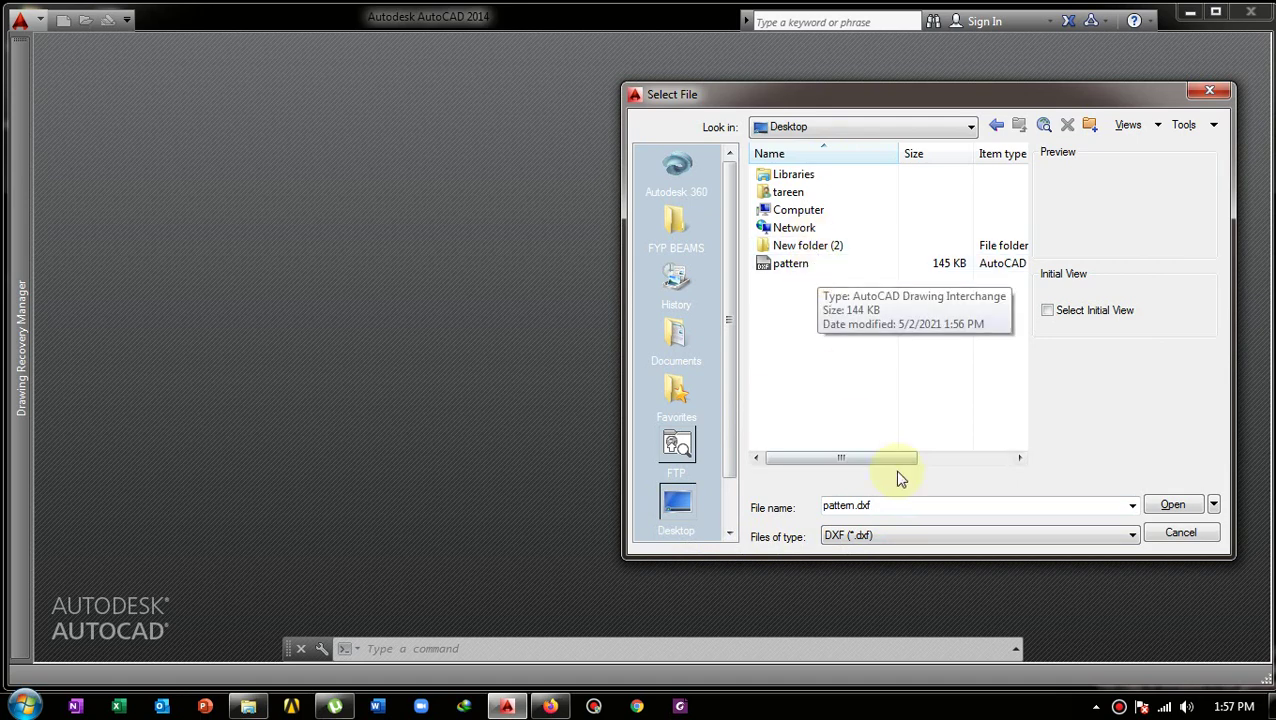
{"action": "left_click", "coordinate": [906, 539]}
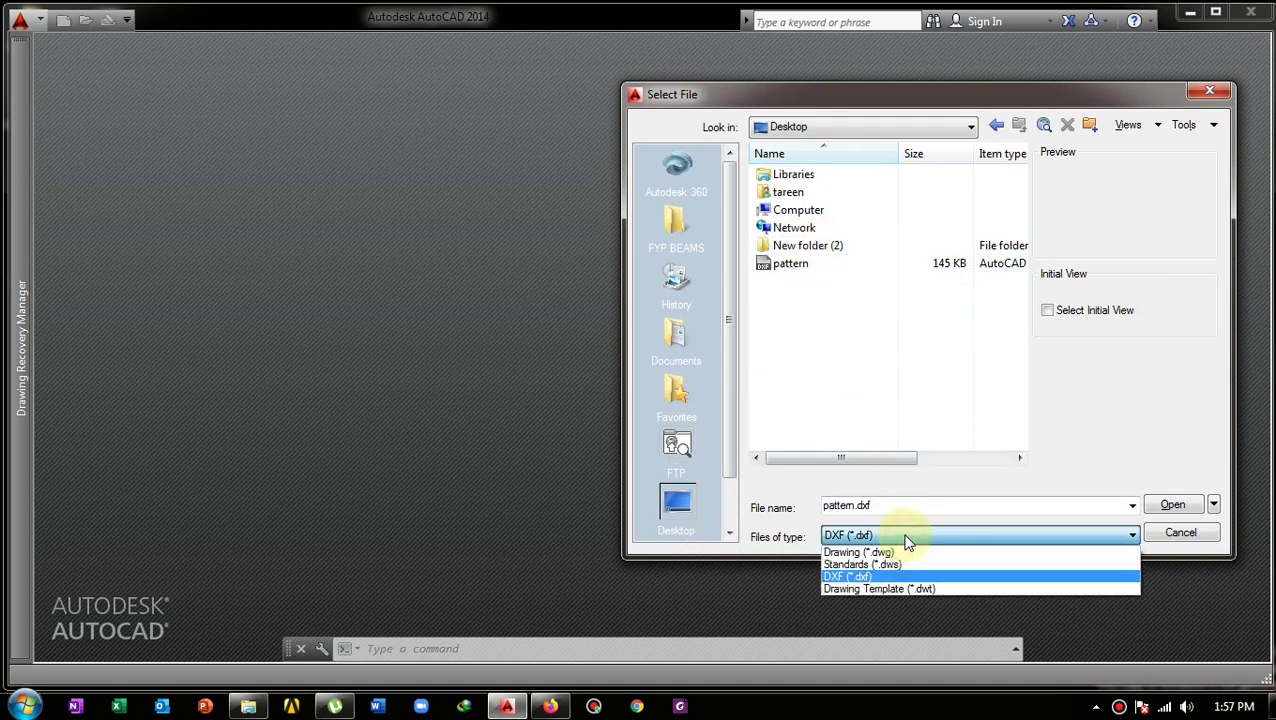
{"action": "left_click", "coordinate": [896, 551]}
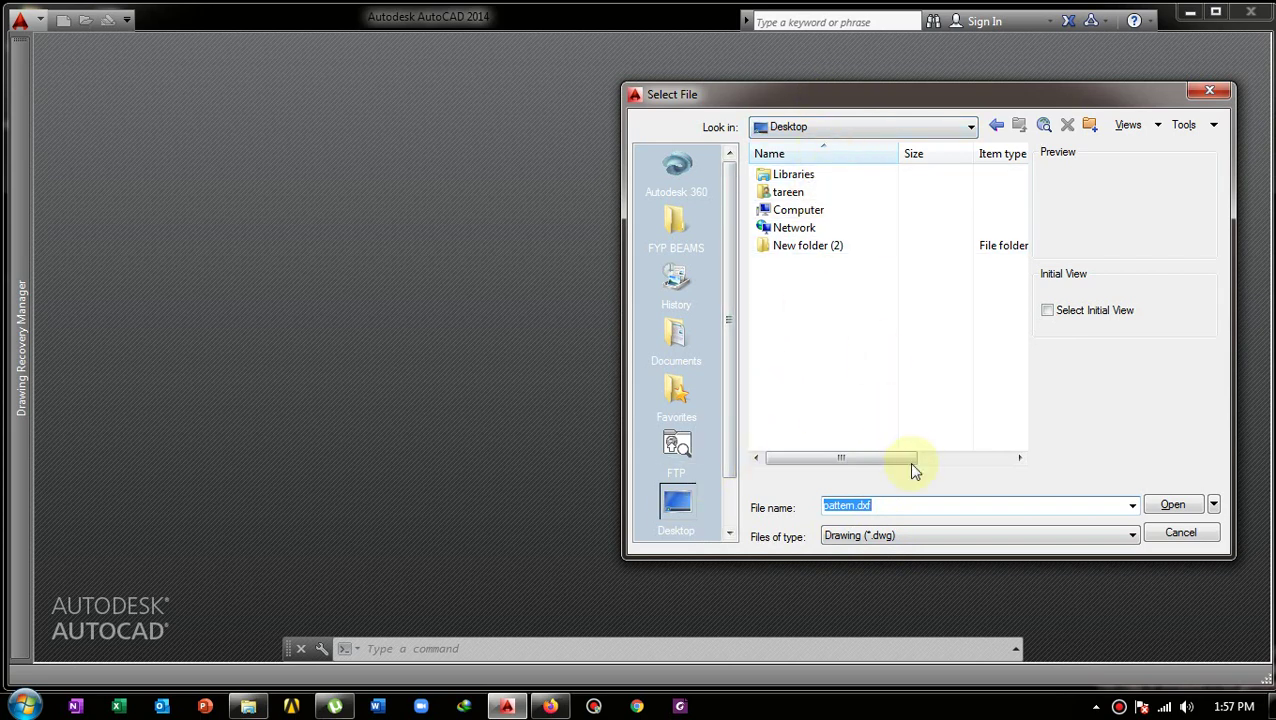
{"action": "left_click", "coordinate": [902, 536]}
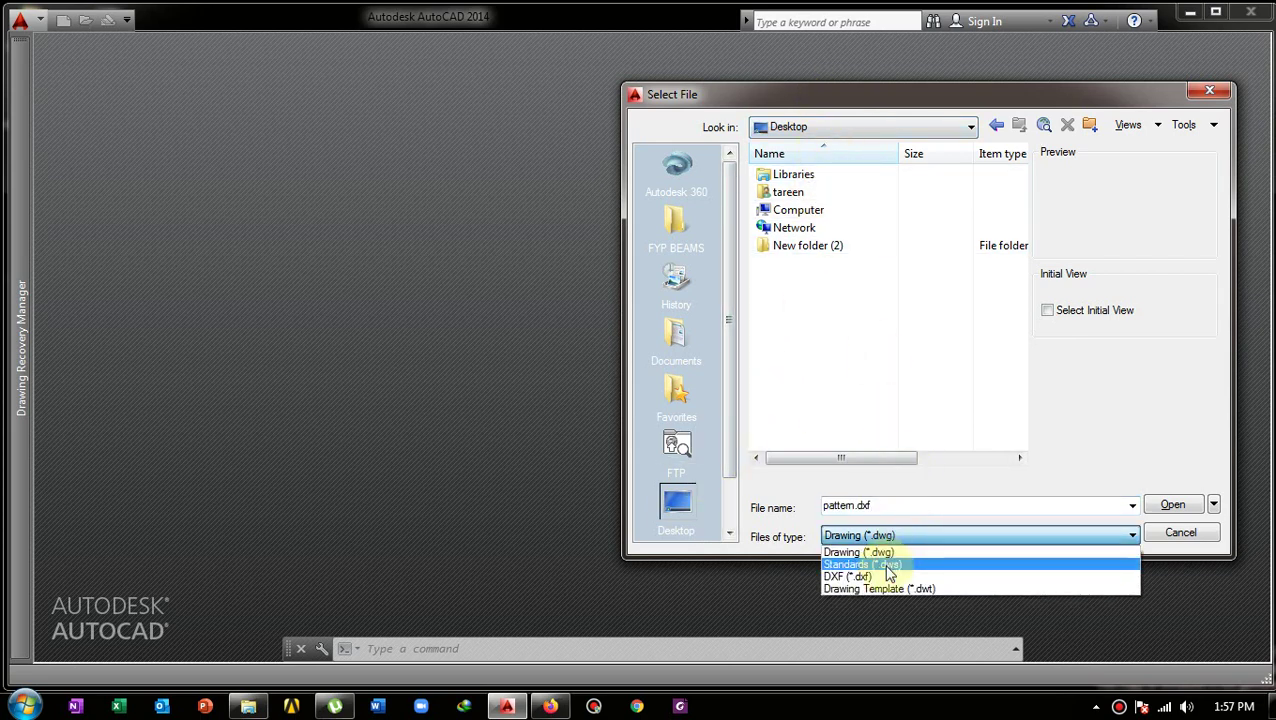
{"action": "left_click", "coordinate": [886, 575]}
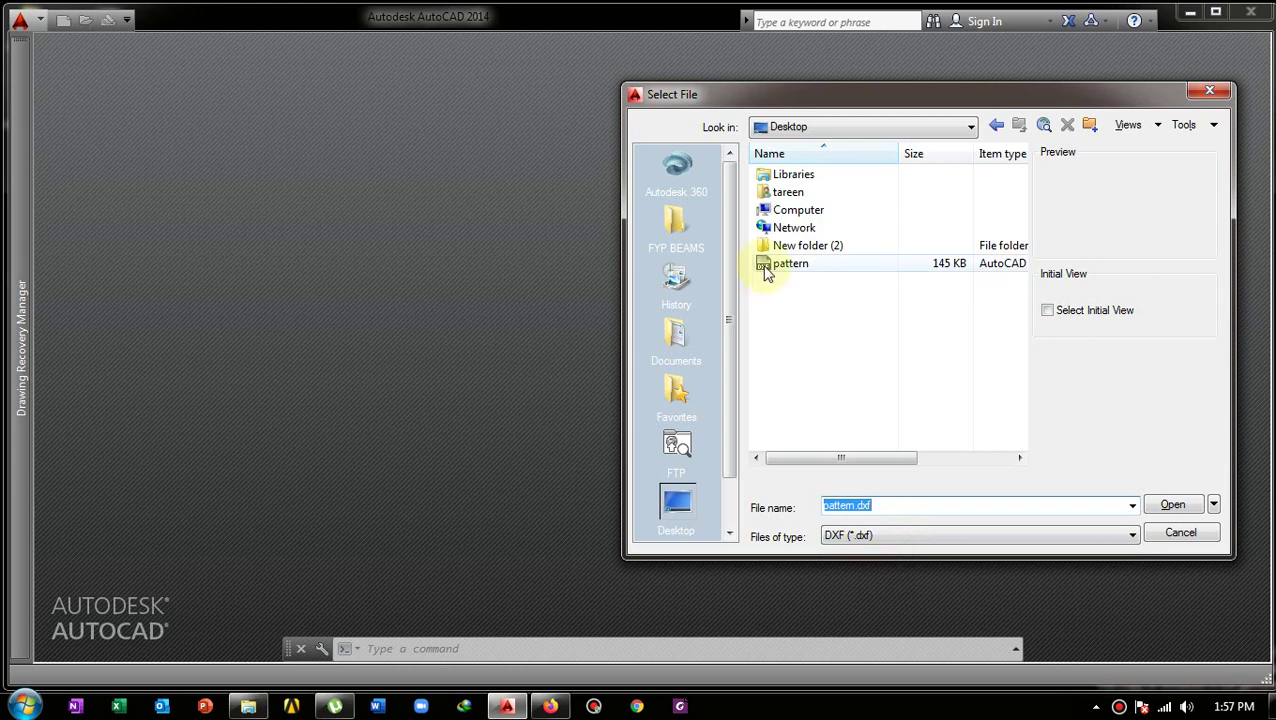
{"action": "left_click", "coordinate": [855, 268]}
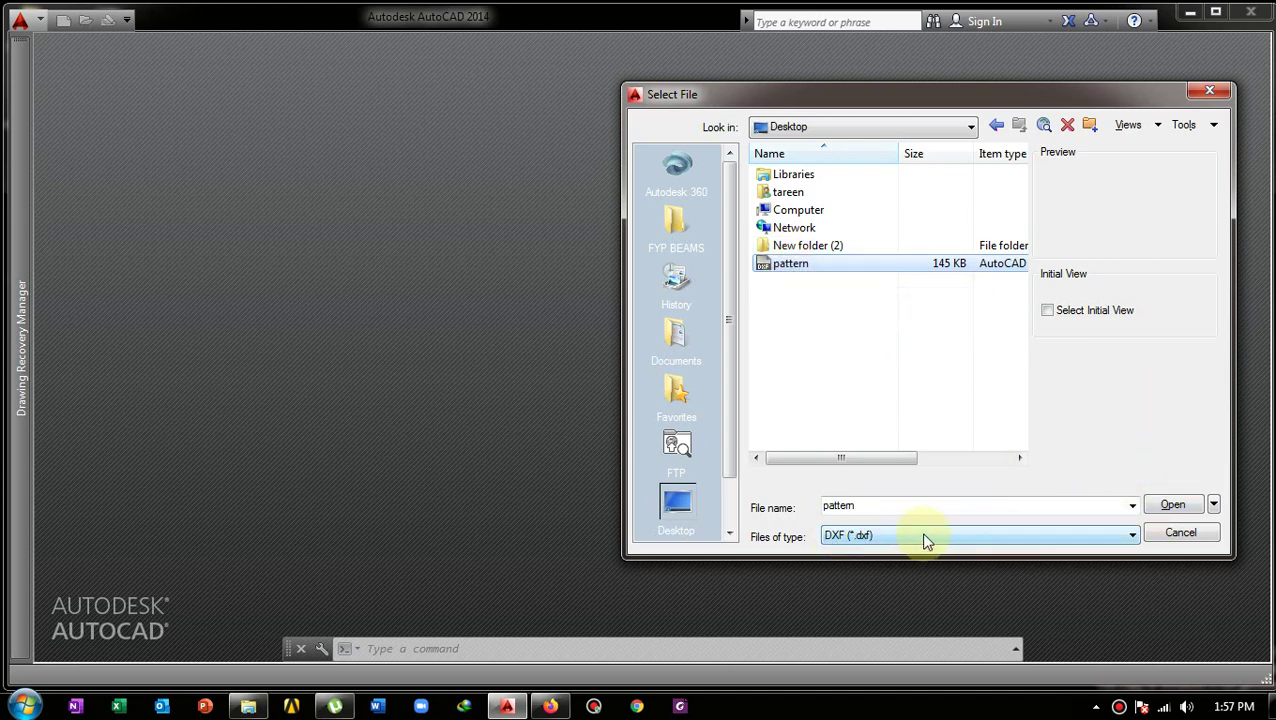
{"action": "left_click", "coordinate": [1193, 508]}
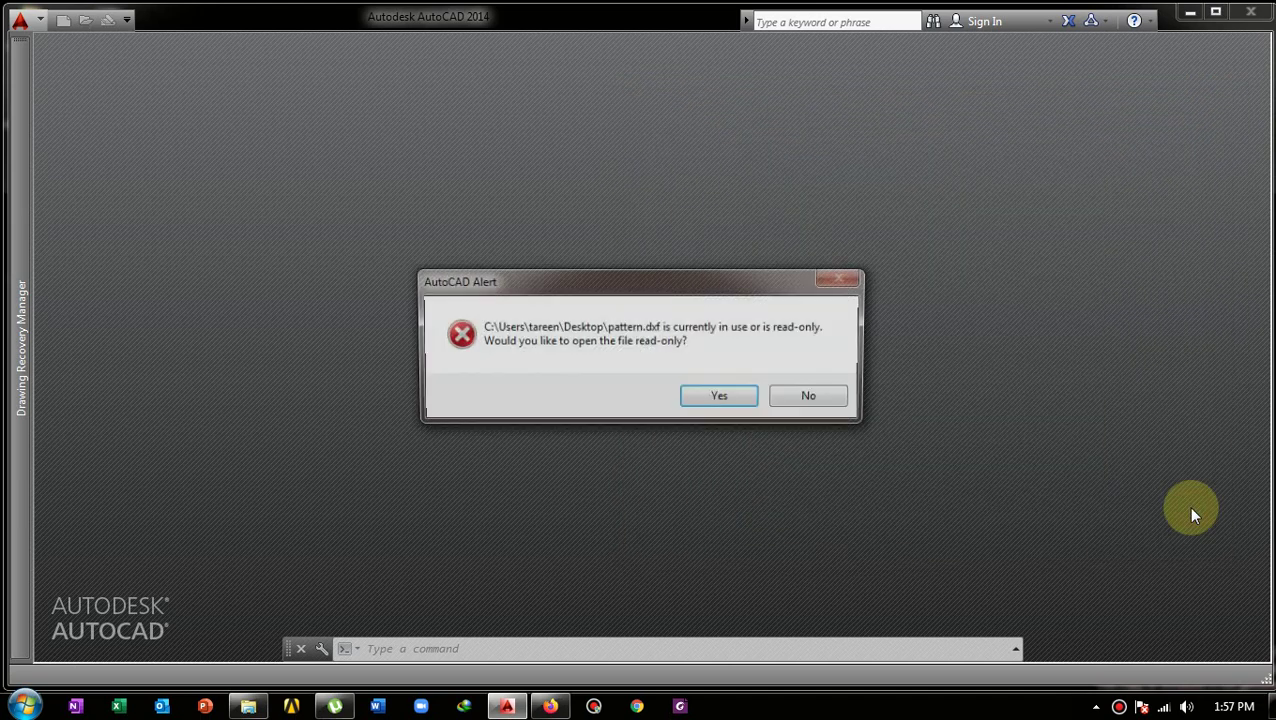
Accept opening pattern.dxf read-only and center the floral linework in view.
{"action": "left_click", "coordinate": [692, 400]}
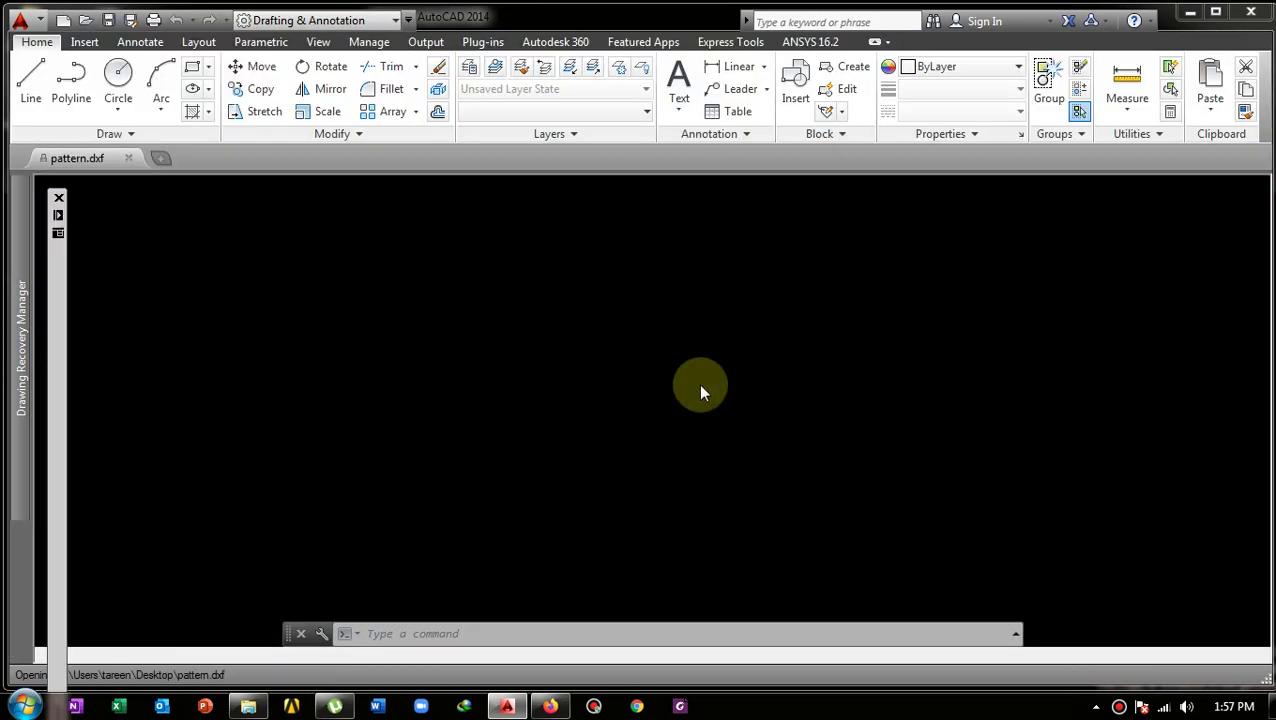
{"action": "scroll", "coordinate": [688, 367], "scroll_direction": "down", "scroll_amount": 5}
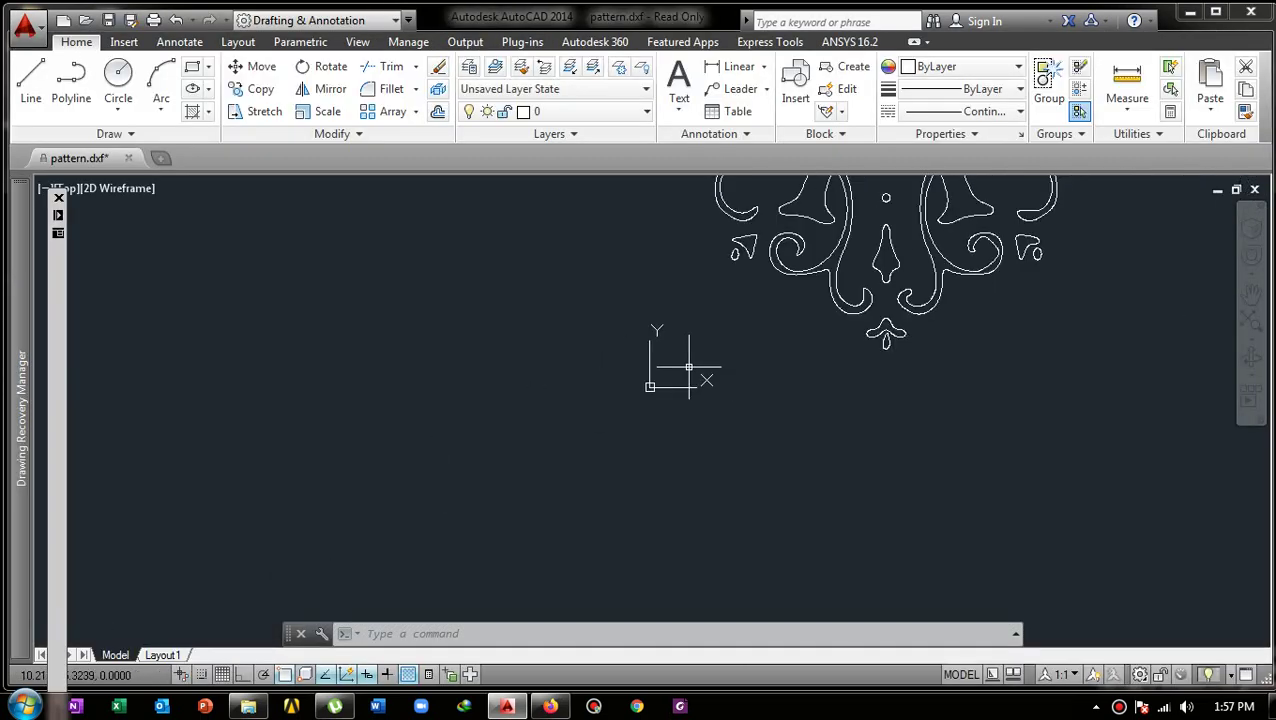
{"action": "scroll", "coordinate": [680, 362], "scroll_direction": "up", "scroll_amount": 4}
{"action": "middle_click_drag", "start_coordinate": [686, 360], "coordinate": [515, 550]}
{"action": "scroll", "coordinate": [515, 545], "scroll_direction": "up", "scroll_amount": 1}
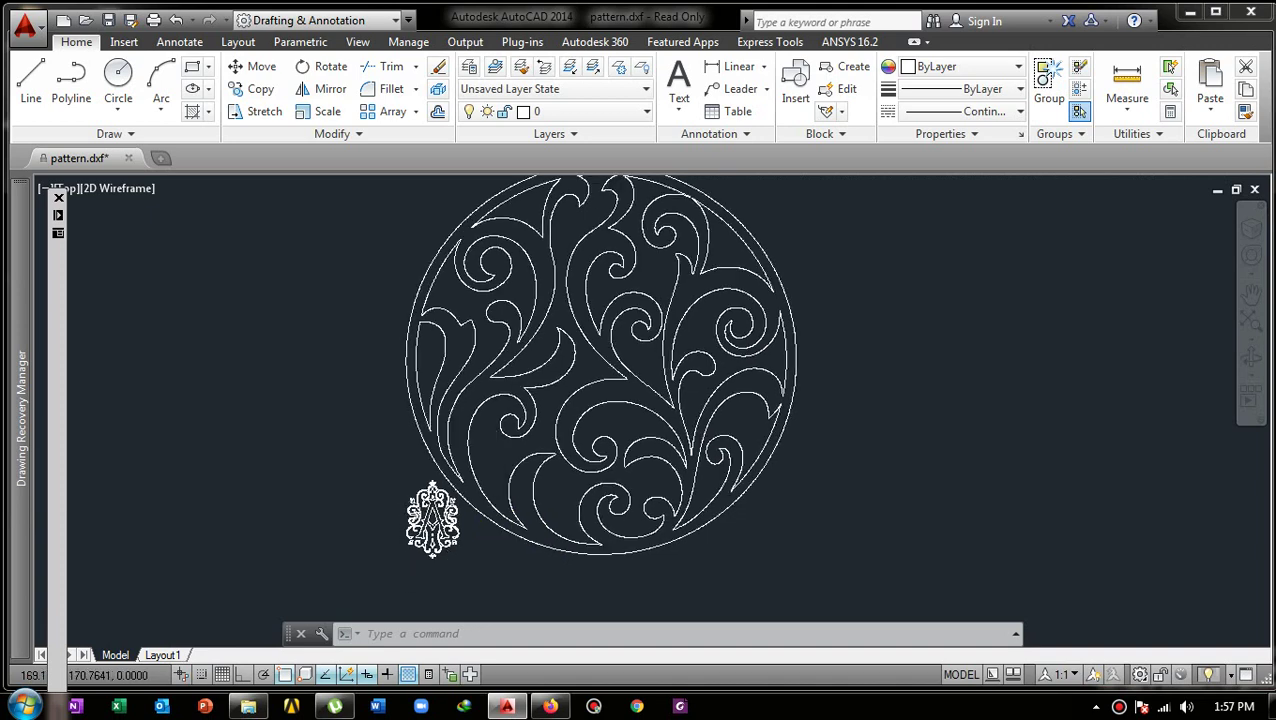
{"action": "scroll", "coordinate": [510, 445], "scroll_direction": "down", "scroll_amount": 2}
{"action": "scroll", "coordinate": [515, 453], "scroll_direction": "up", "scroll_amount": 2}
{"action": "scroll", "coordinate": [515, 453], "scroll_direction": "down", "scroll_amount": 2}
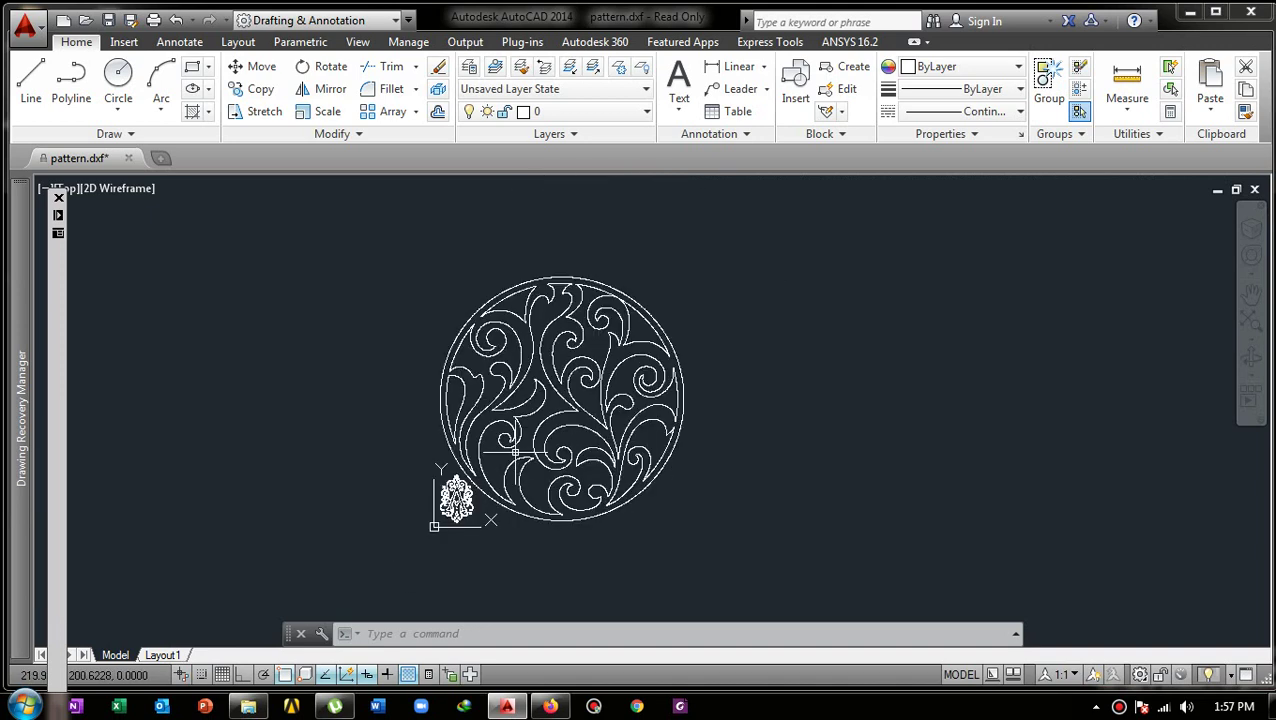
Compare the linework with the original image in Firefox, then select the whole pattern in AutoCAD.
{"action": "left_click", "coordinate": [551, 706]}
{"action": "left_click", "coordinate": [310, 16]}
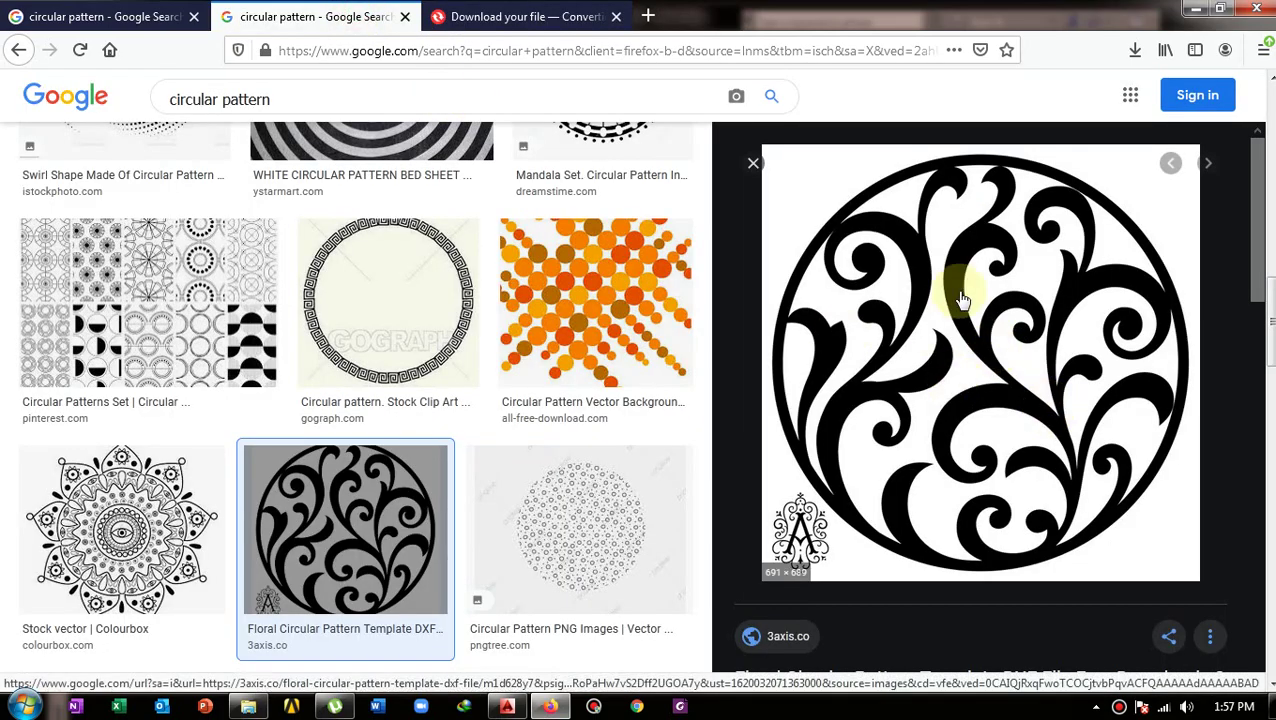
{"action": "left_click", "coordinate": [1220, 10]}
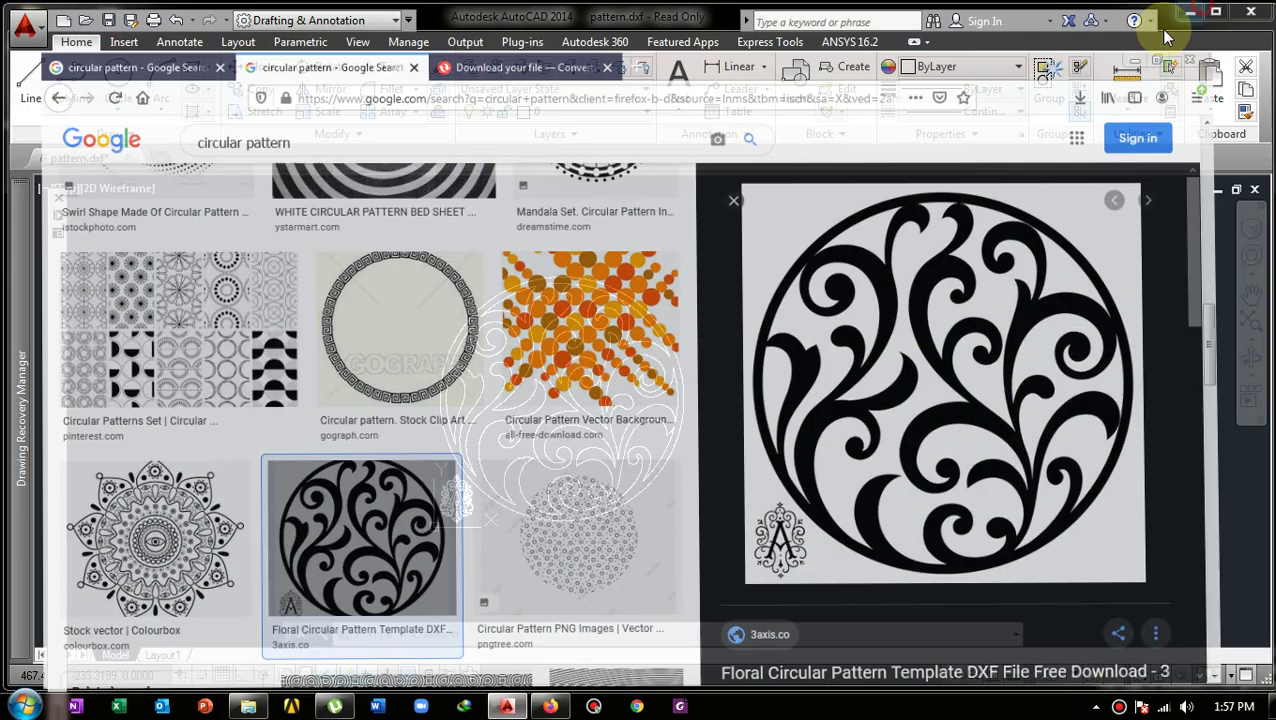
{"action": "left_click", "coordinate": [797, 491]}
{"action": "left_click", "coordinate": [466, 268]}
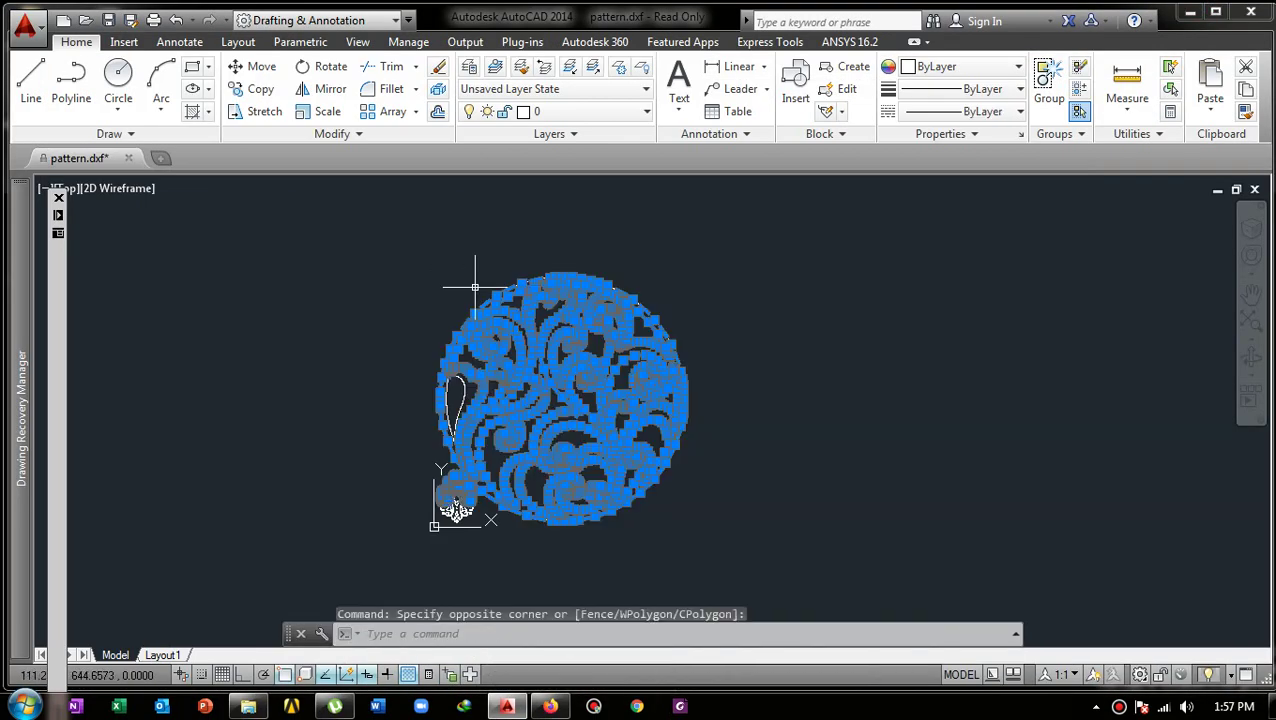
{"action": "scroll", "coordinate": [594, 472], "scroll_direction": "up", "scroll_amount": 4}
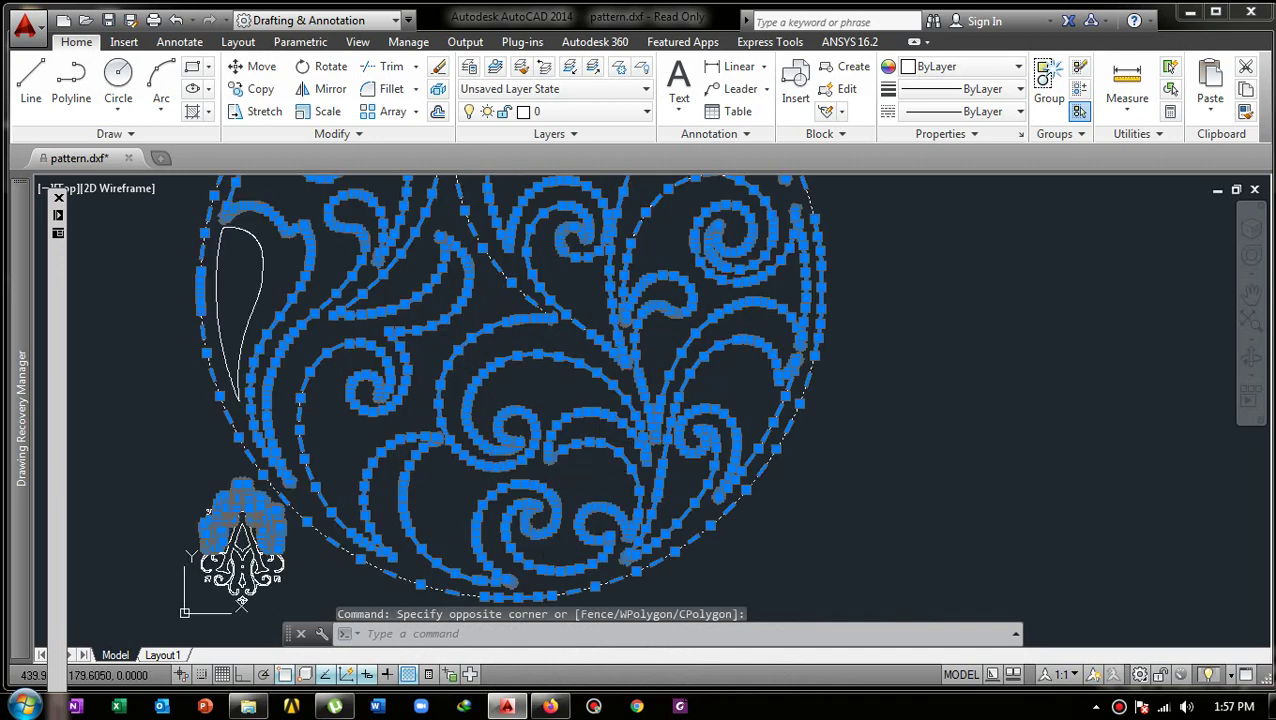
{"action": "key", "text": "Escape"}
{"action": "left_click", "coordinate": [658, 452]}
{"action": "key", "text": "Escape"}
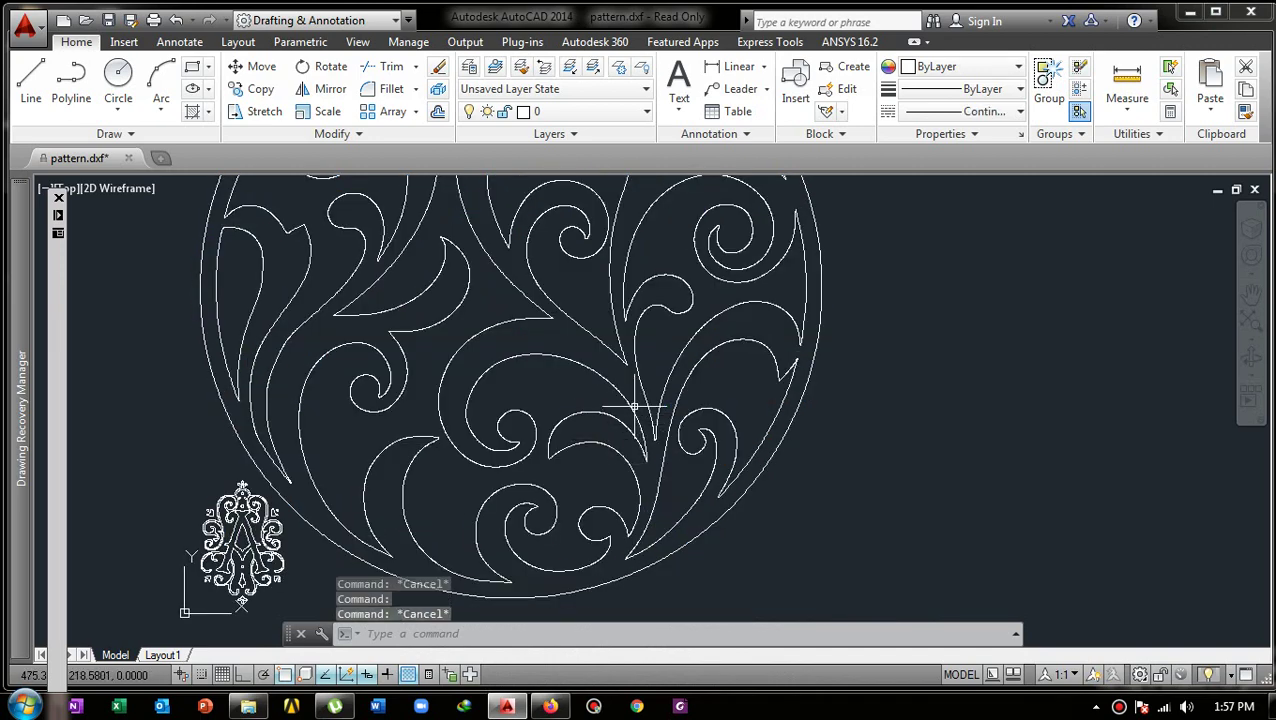
{"action": "scroll", "coordinate": [633, 407], "scroll_direction": "down", "scroll_amount": 4}
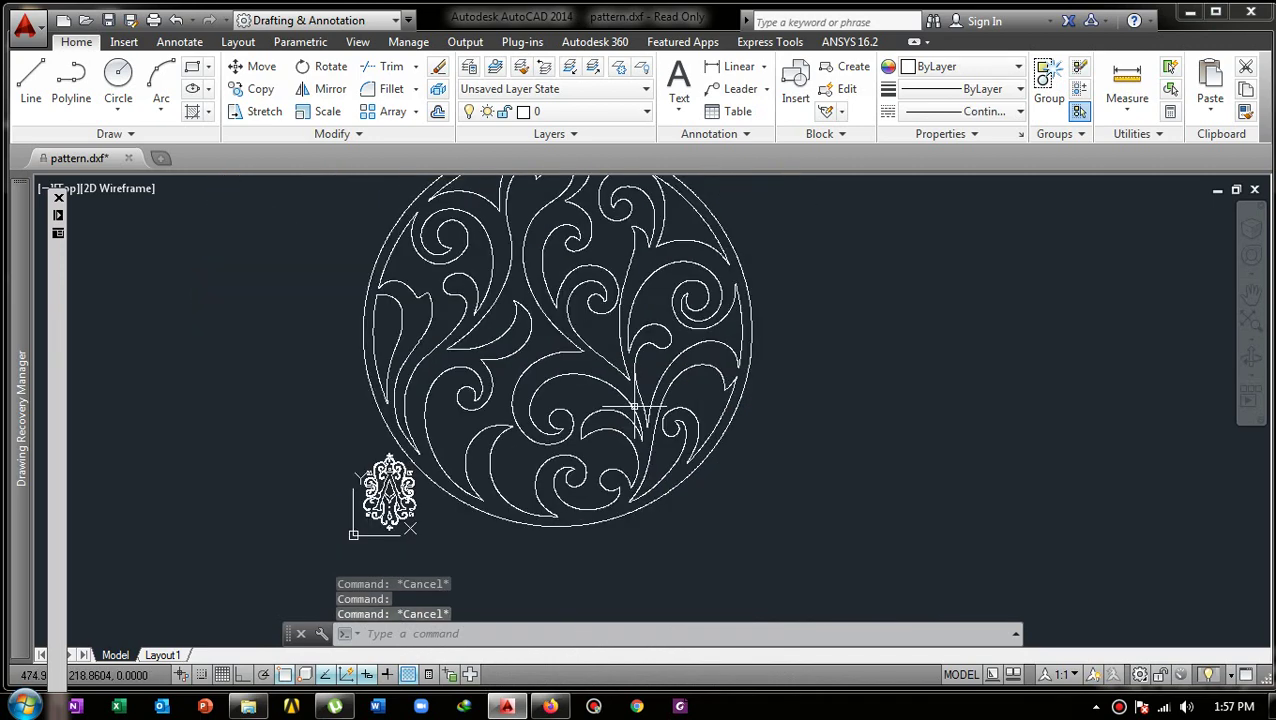
{"action": "left_click", "coordinate": [797, 513]}
{"action": "left_click", "coordinate": [381, 209]}
{"action": "key", "text": "Escape"}
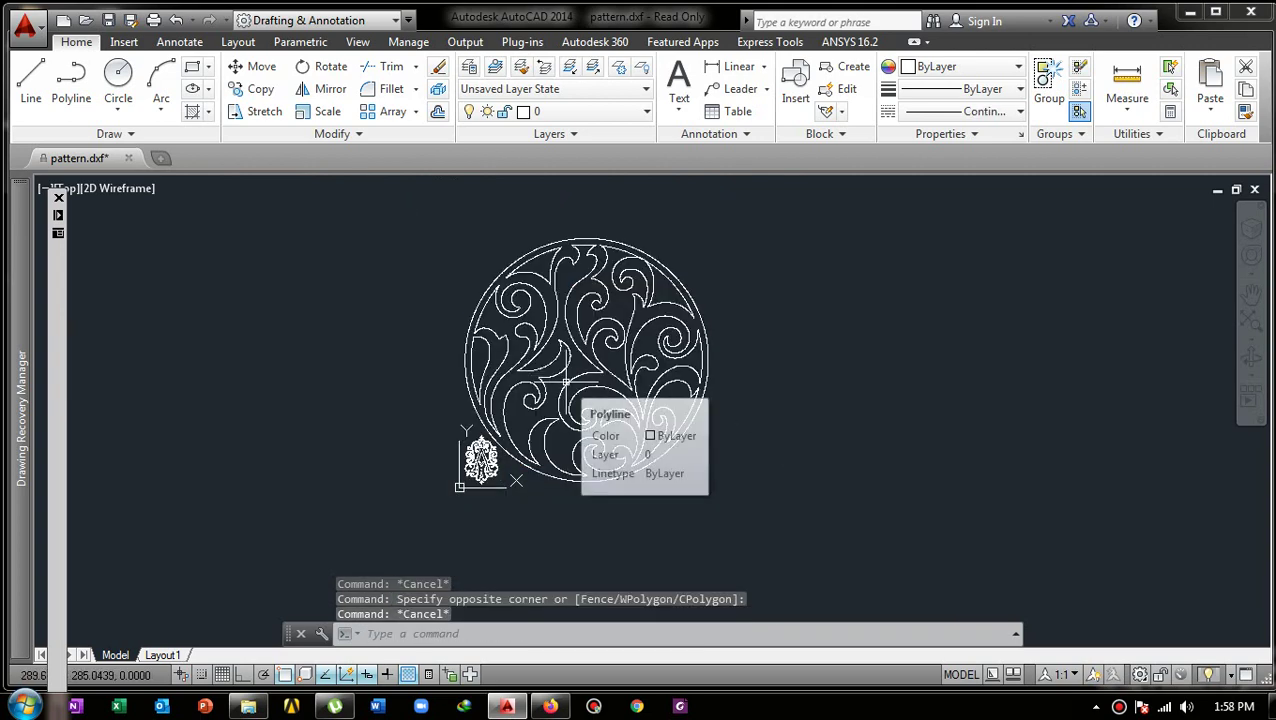
{"action": "scroll", "coordinate": [565, 383], "scroll_direction": "up", "scroll_amount": 2}
{"action": "scroll", "coordinate": [565, 383], "scroll_direction": "down", "scroll_amount": 2}
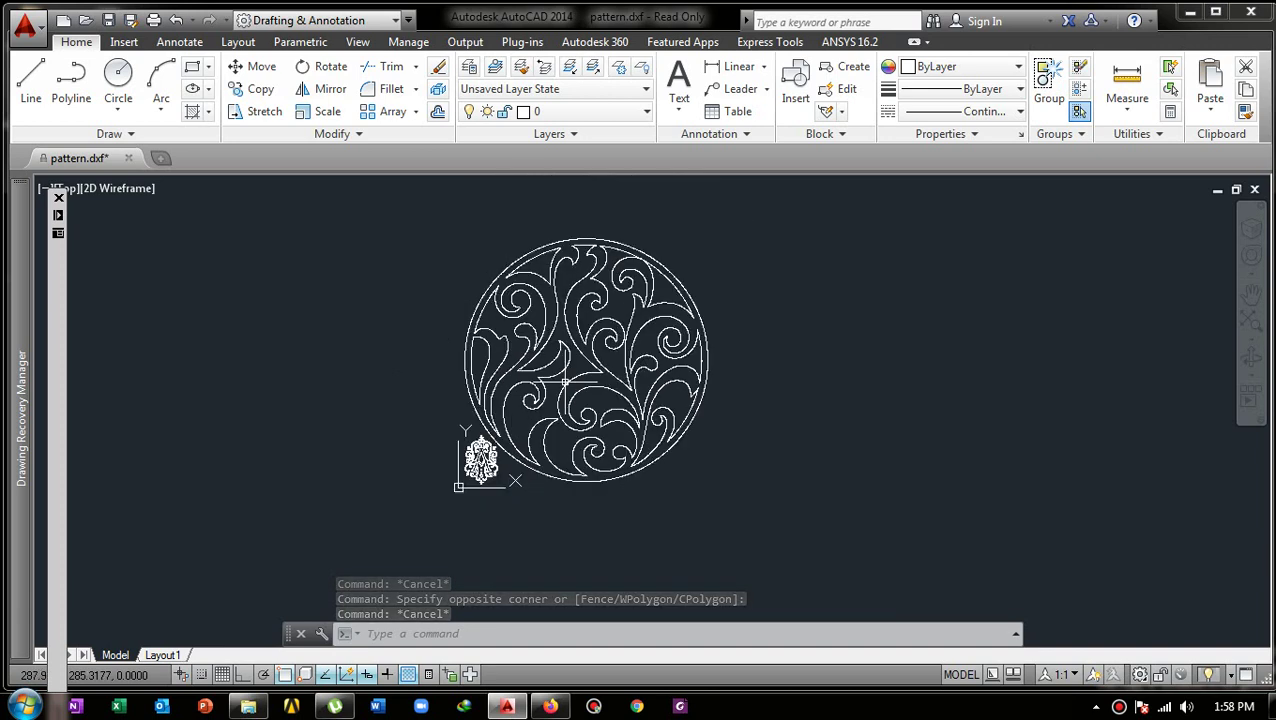
Save the drawing to the Desktop as pattern.dwg in AutoCAD 2010/LT2010 format, then minimize AutoCAD.
{"action": "left_click", "coordinate": [28, 32]}
{"action": "left_click", "coordinate": [68, 248]}
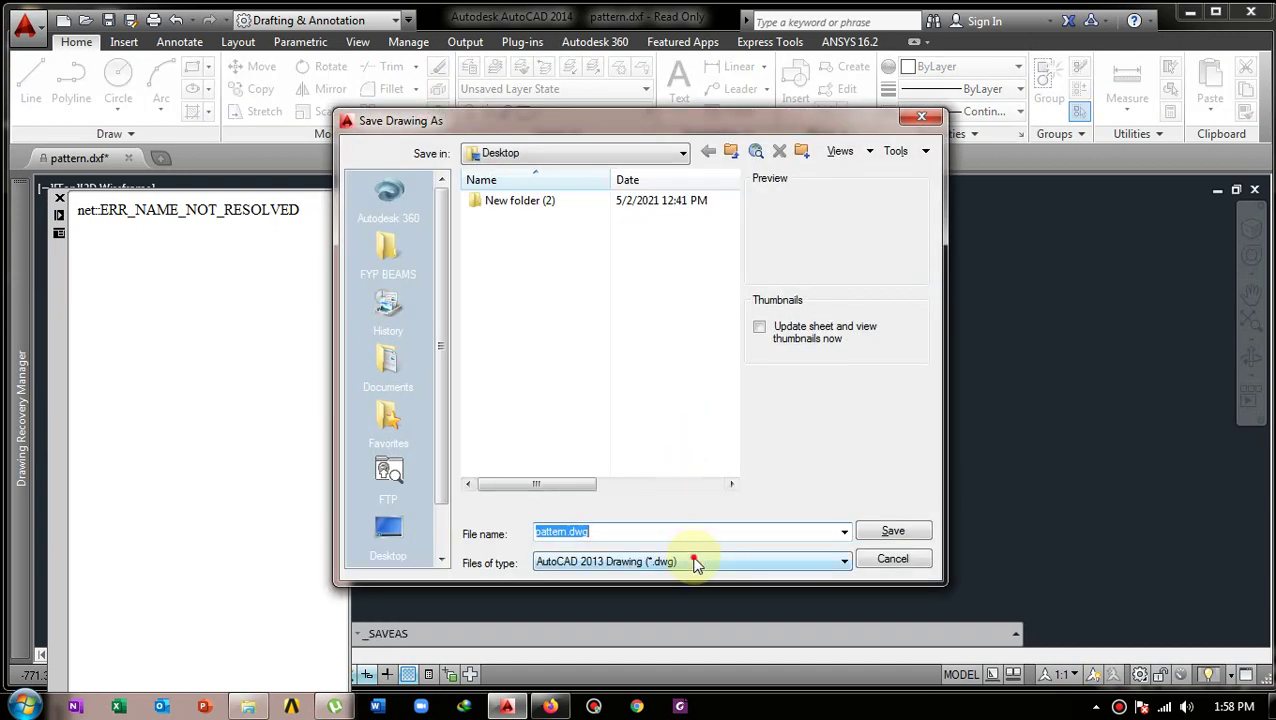
{"action": "left_click", "coordinate": [697, 562]}
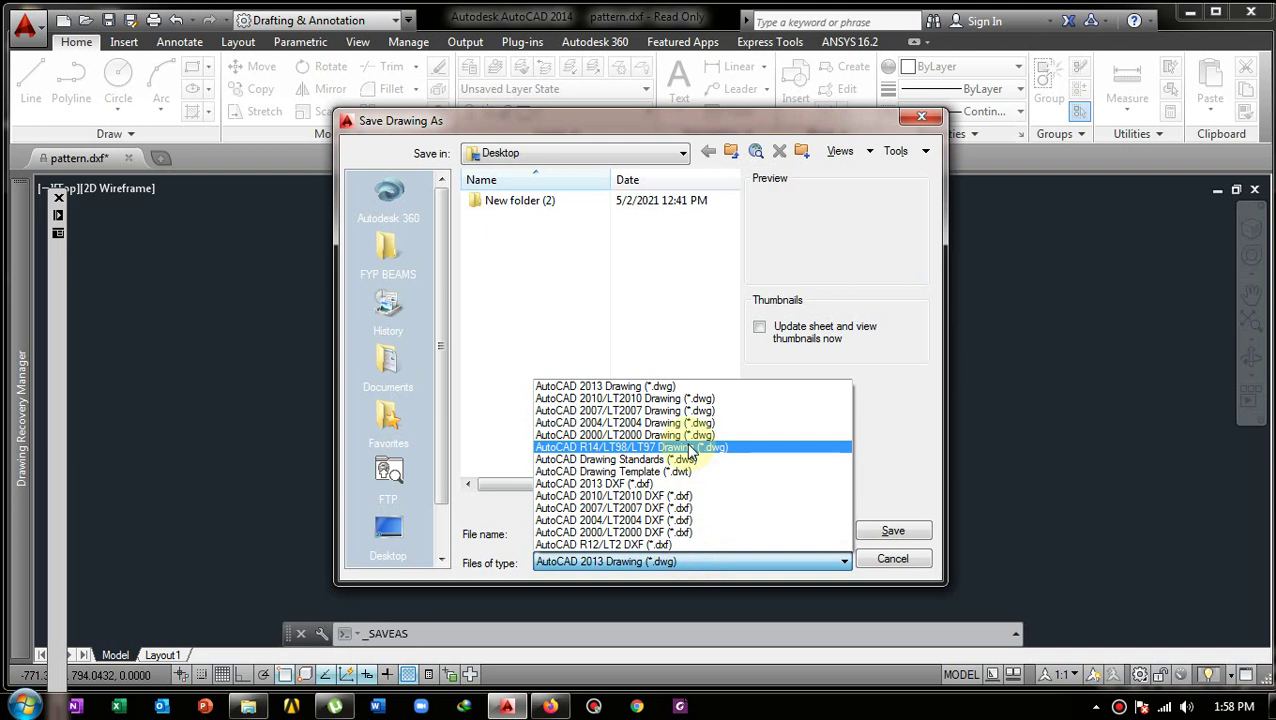
{"action": "left_click", "coordinate": [690, 400]}
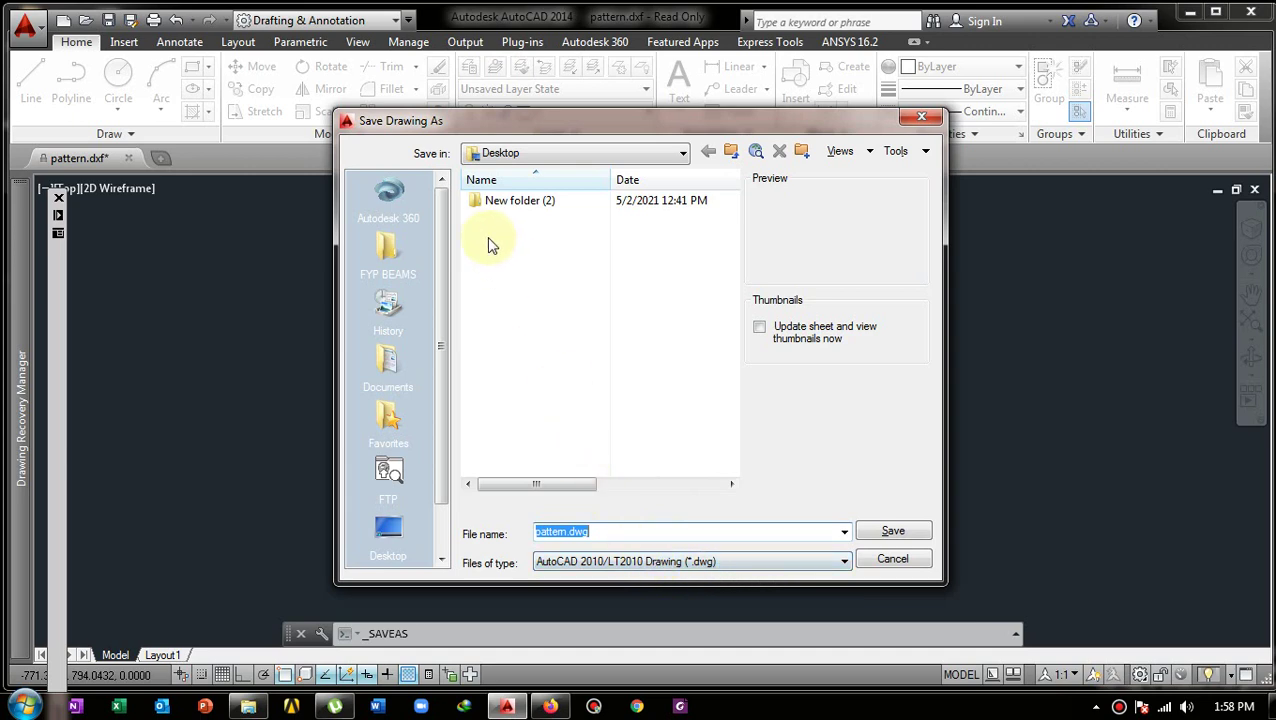
{"action": "left_click", "coordinate": [418, 549]}
{"action": "double_click", "coordinate": [620, 532]}
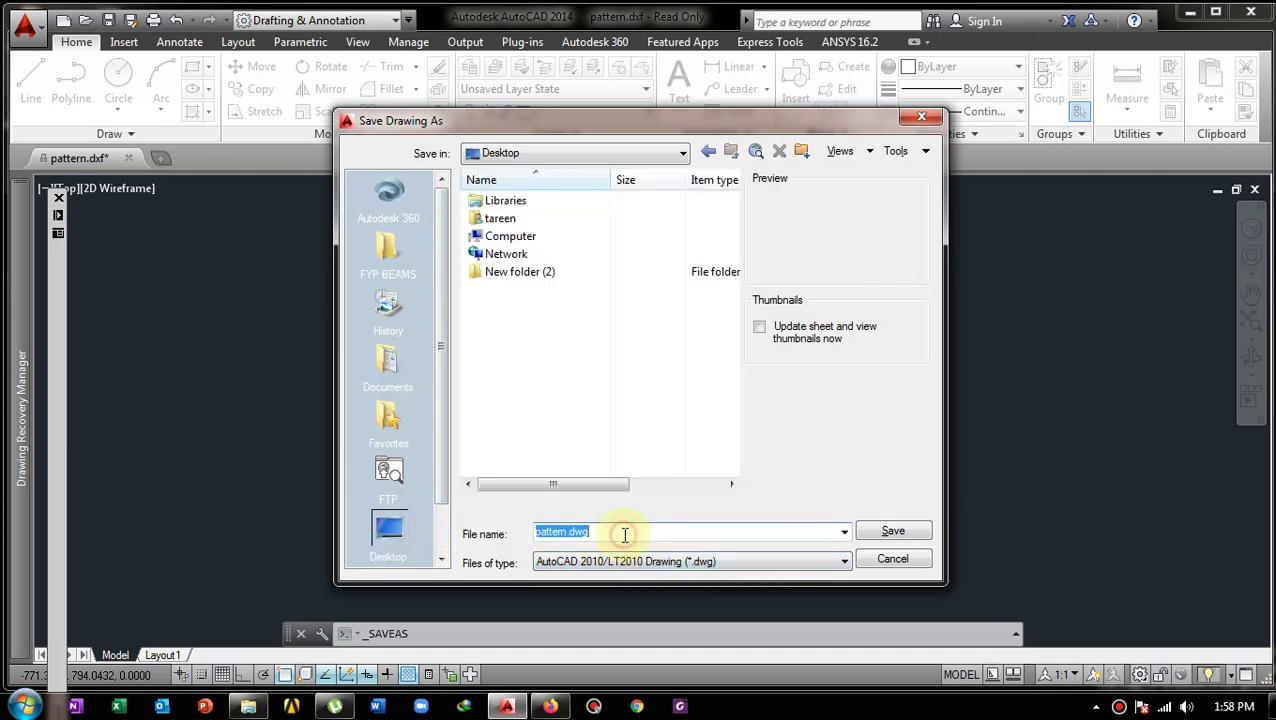
{"action": "left_click", "coordinate": [883, 535]}
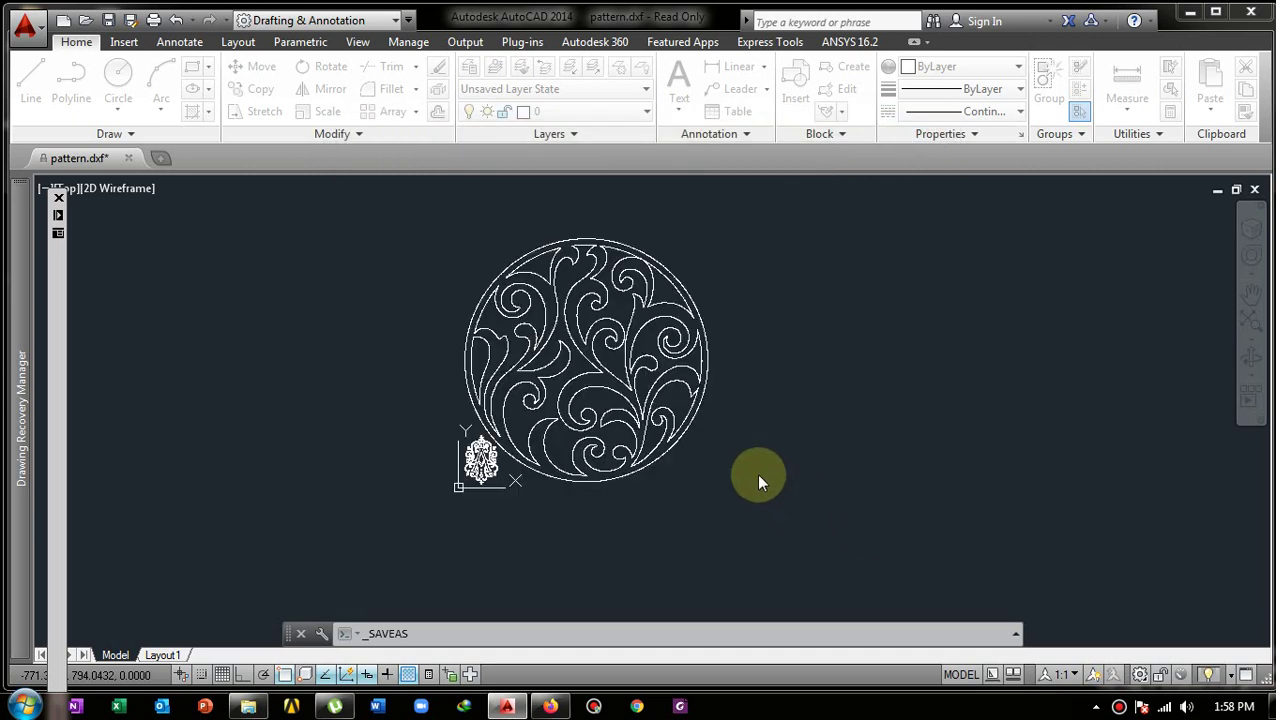
{"action": "left_click", "coordinate": [1184, 10]}
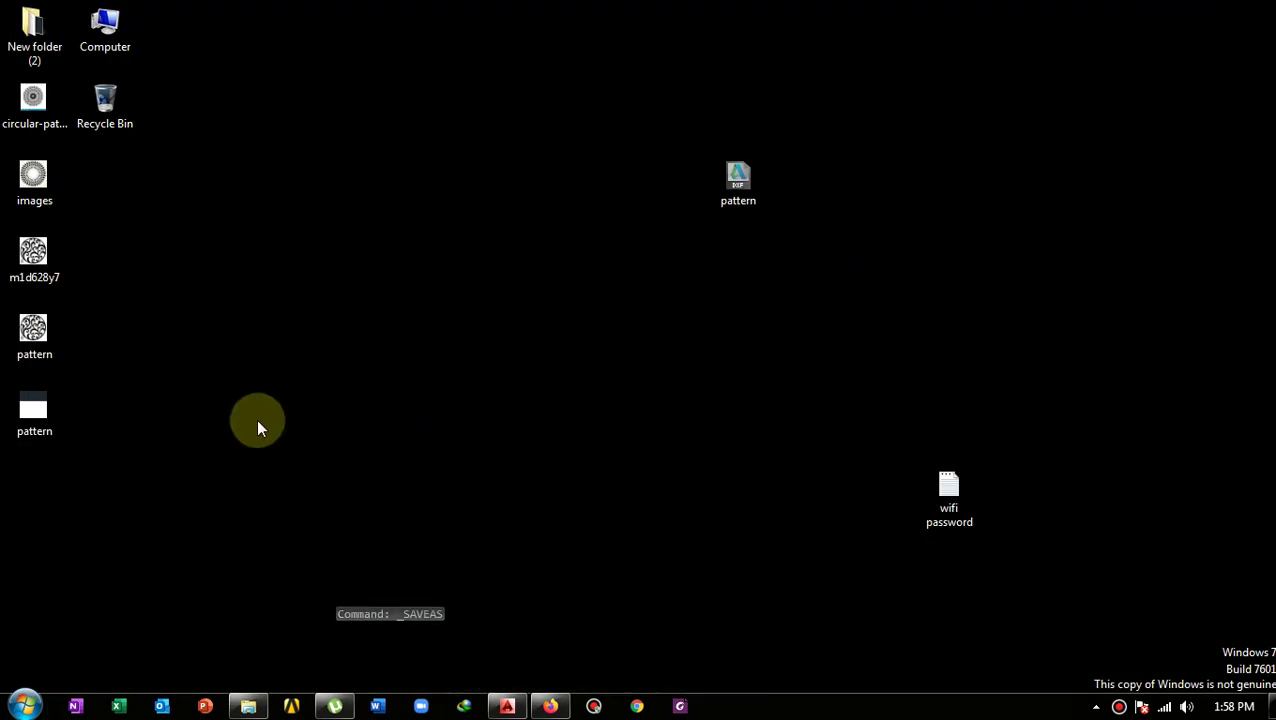
{"action": "left_click_drag", "start_coordinate": [38, 412], "coordinate": [480, 352]}
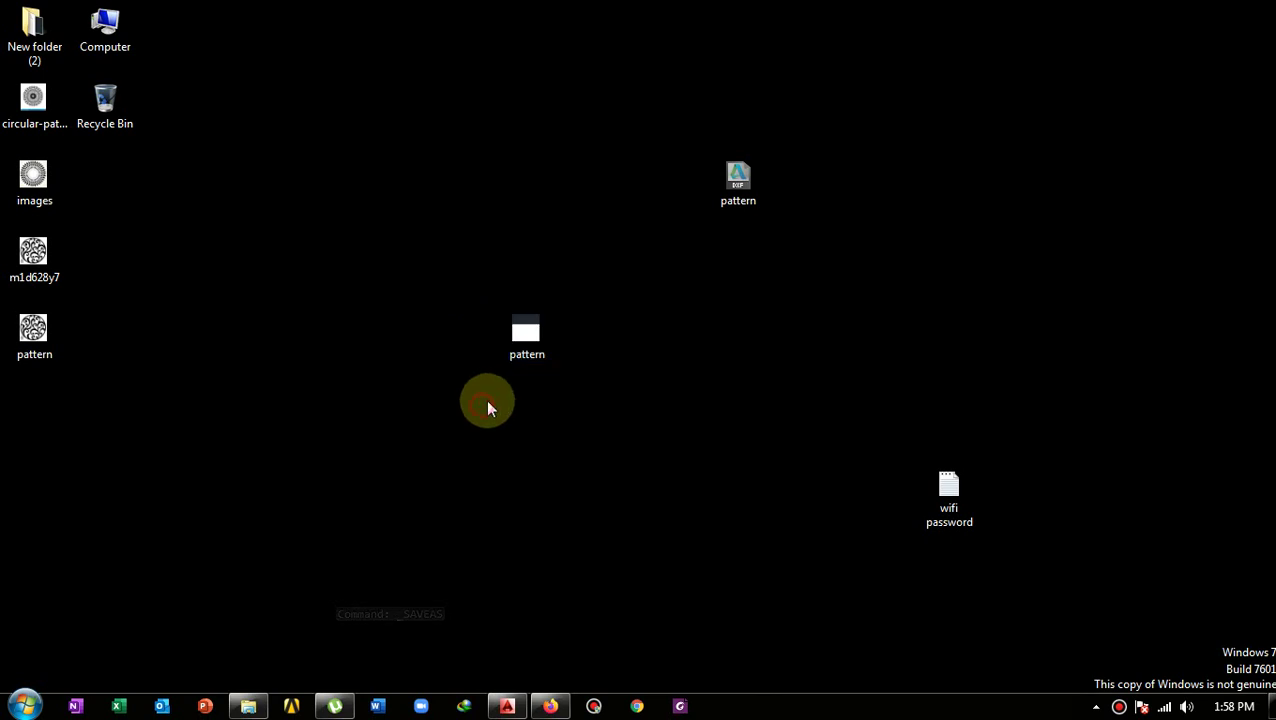